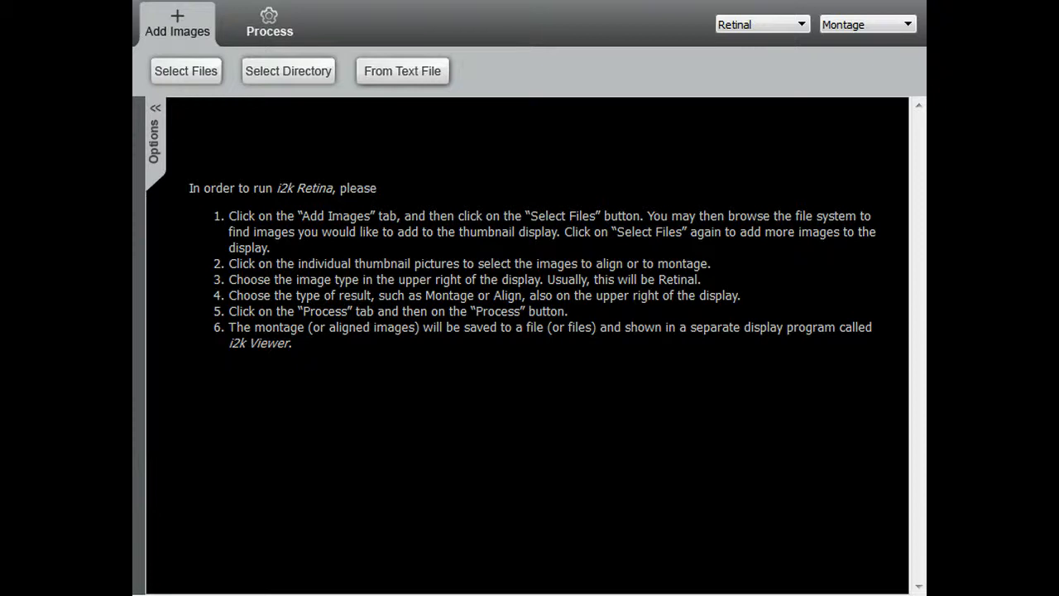
# Add all the images from the 001EA199208 folder inside 001EA and select every loaded thumbnail
pyautogui.click(184, 69)
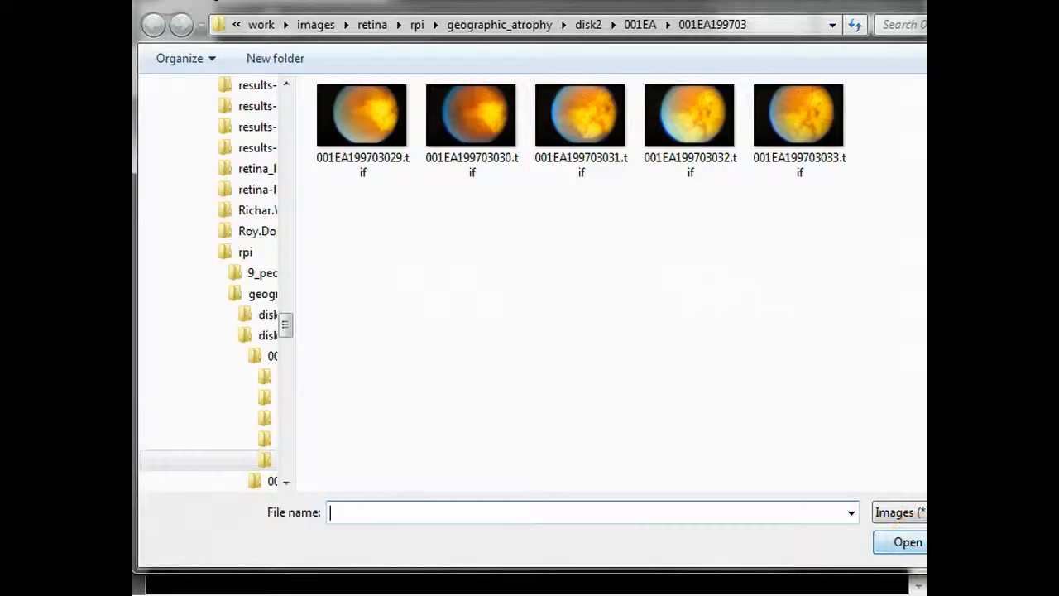
pyautogui.click(640, 24)
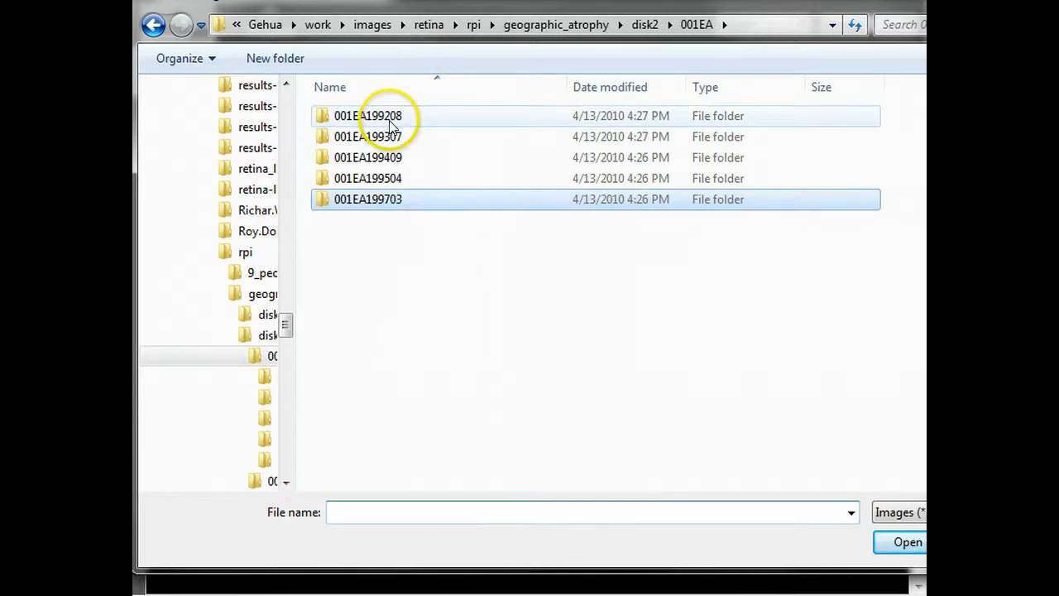
pyautogui.moveTo(395, 124)
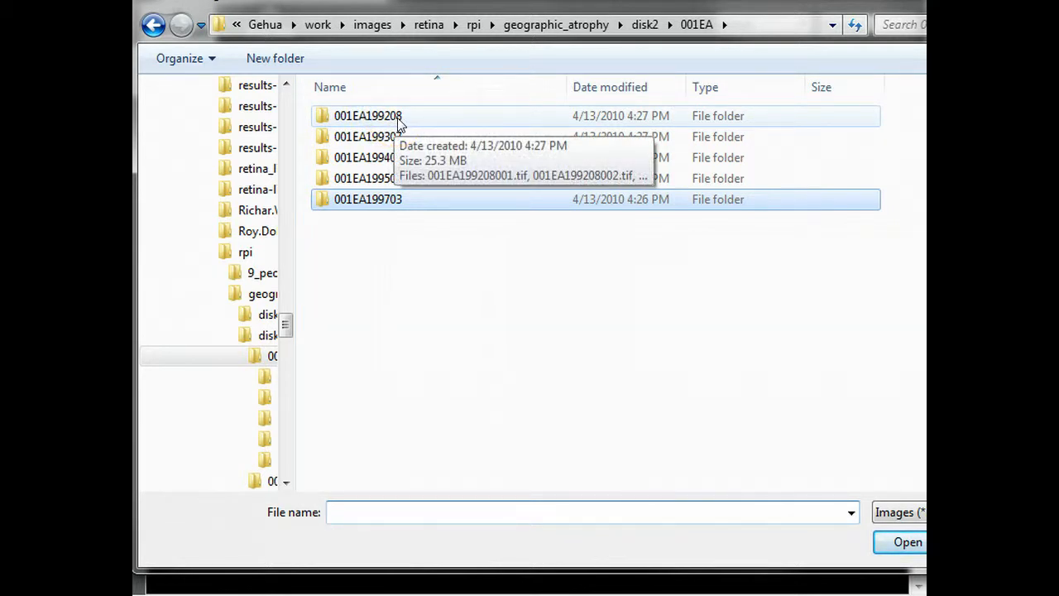
pyautogui.doubleClick(397, 120)
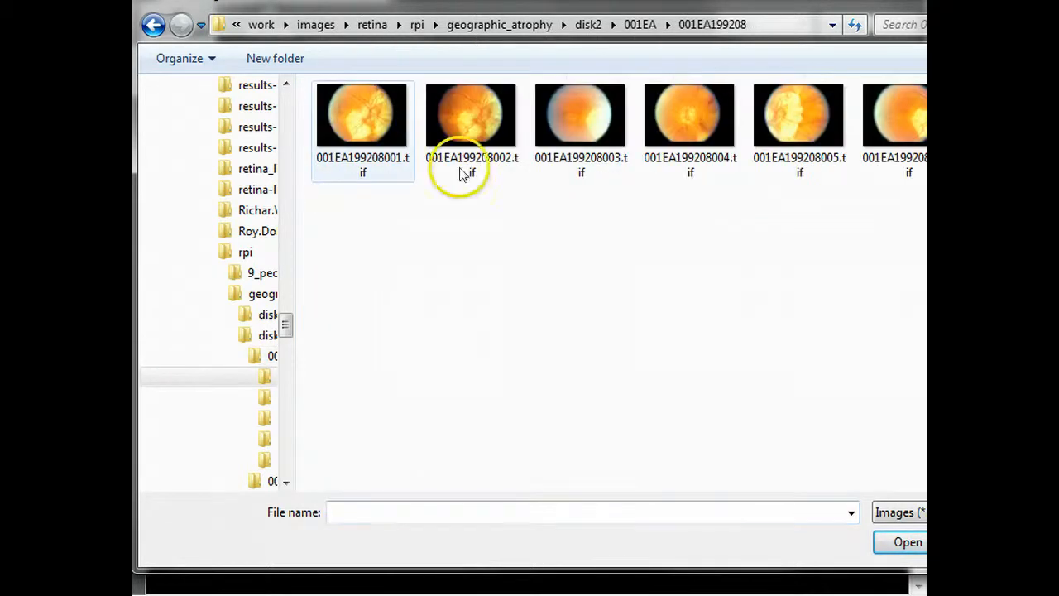
pyautogui.moveTo(869, 264); pyautogui.dragTo(360, 107)
pyautogui.click(902, 542)
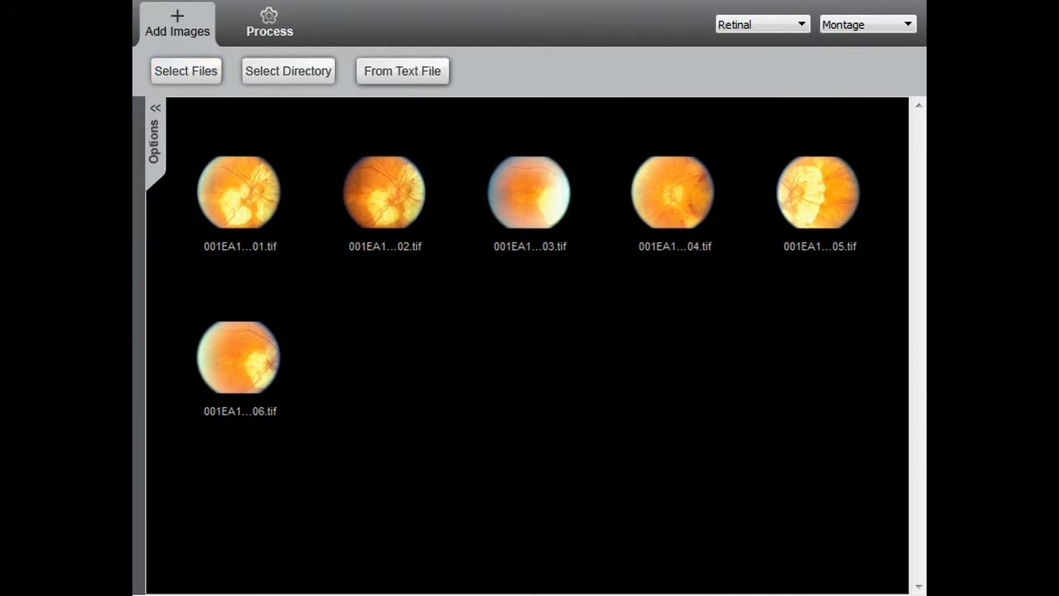
pyautogui.hotkey('ctrl', 'a')
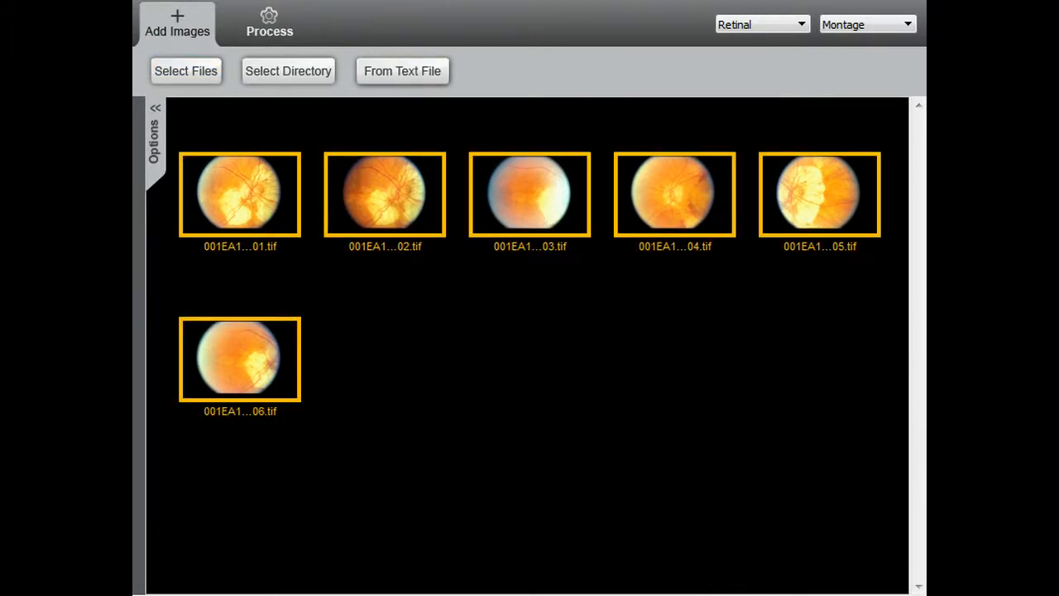
# Rename the Default capture group as 92-08
pyautogui.click(280, 1)
pyautogui.moveTo(310, 32)
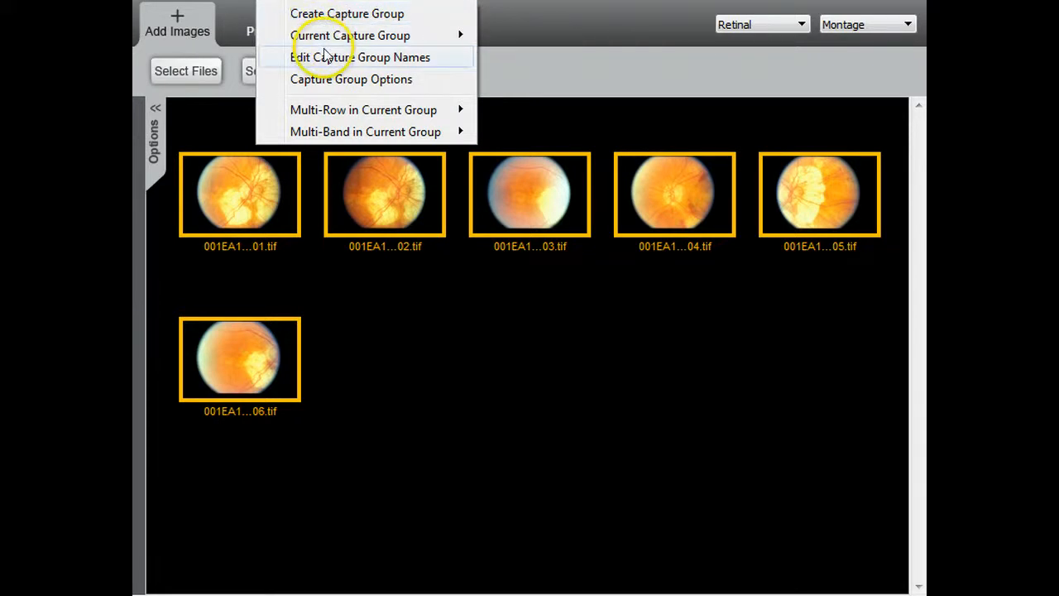
pyautogui.click(325, 55)
pyautogui.doubleClick(372, 224)
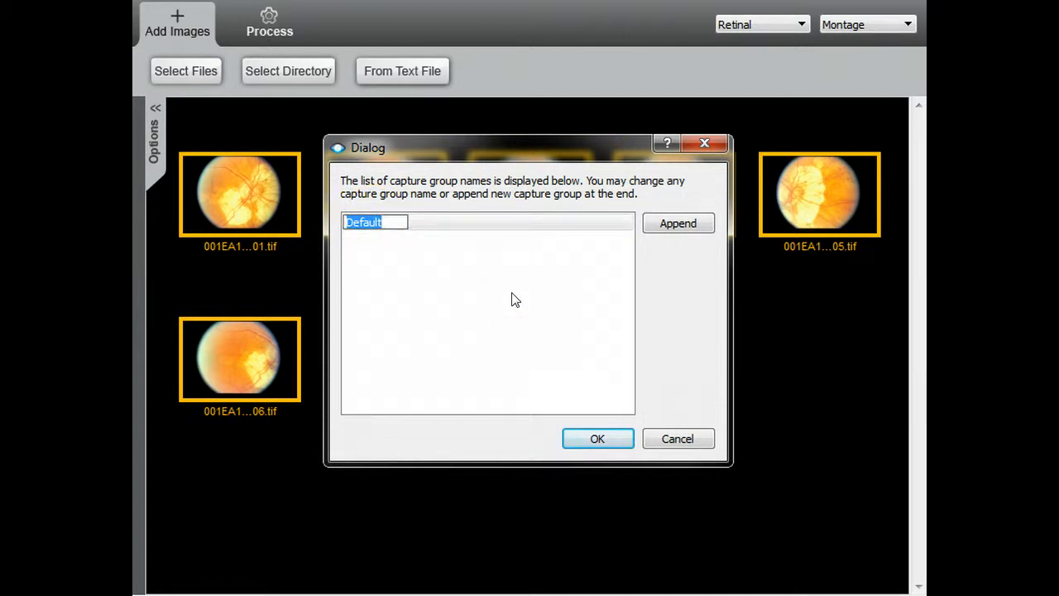
pyautogui.write('92')
pyautogui.click(523, 315)
pyautogui.write('-08')
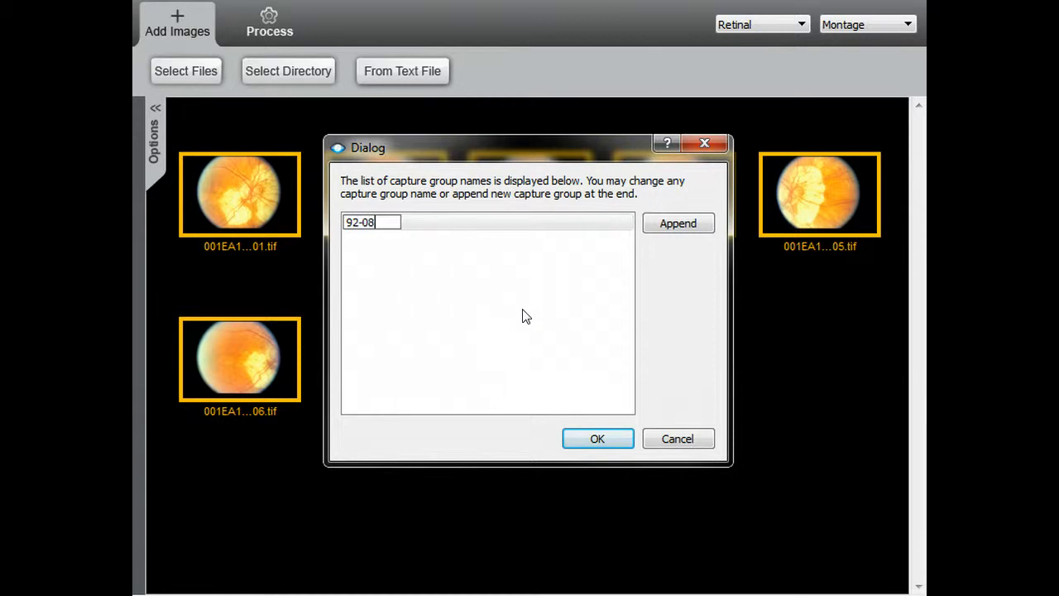
pyautogui.click(585, 438)
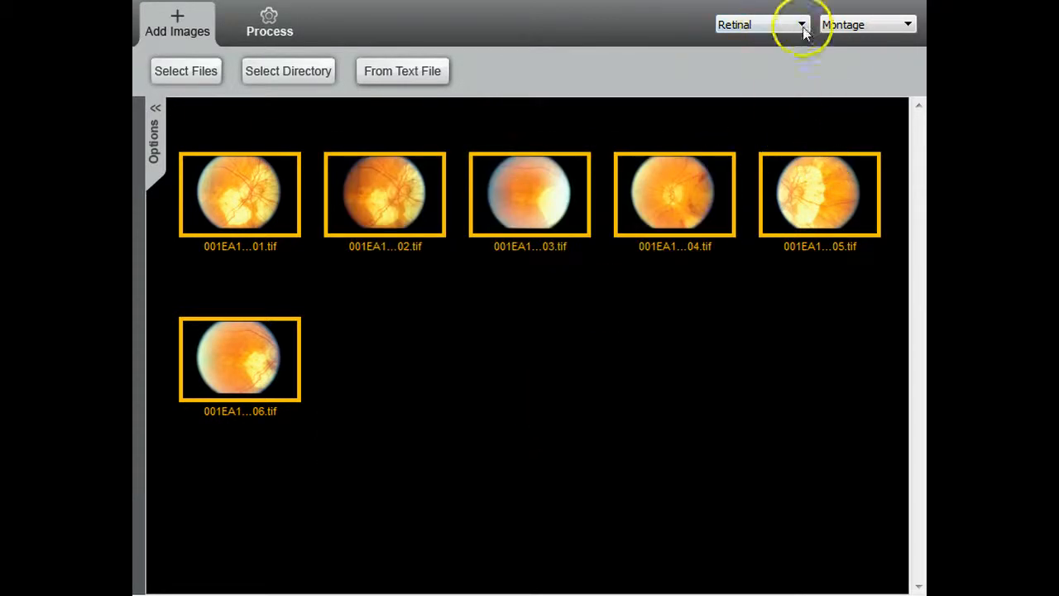
# Set the result type to Register, view the retinal registration options, and process the selected images
pyautogui.click(851, 25)
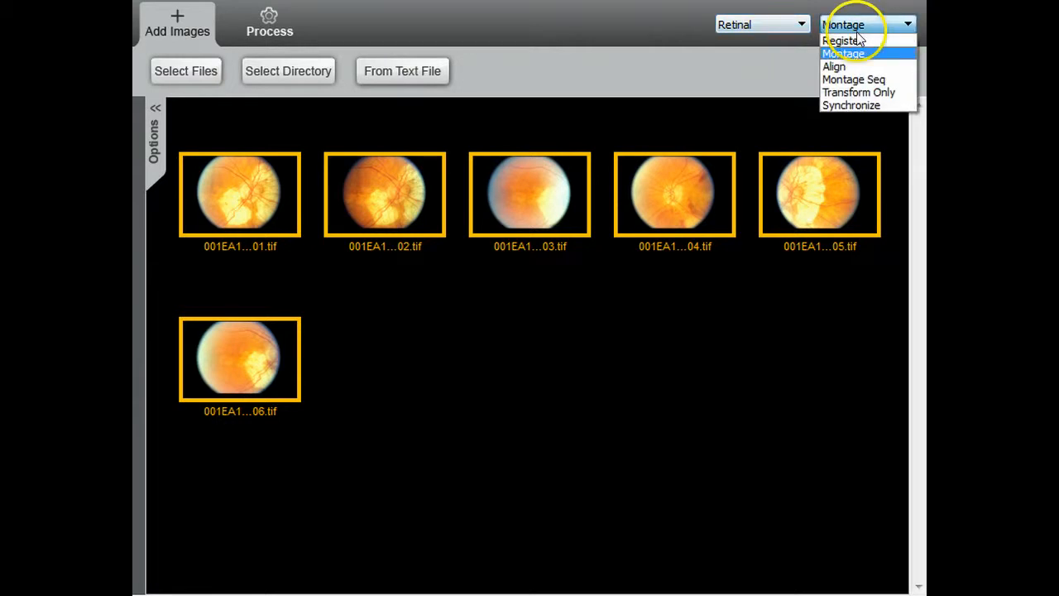
pyautogui.click(857, 40)
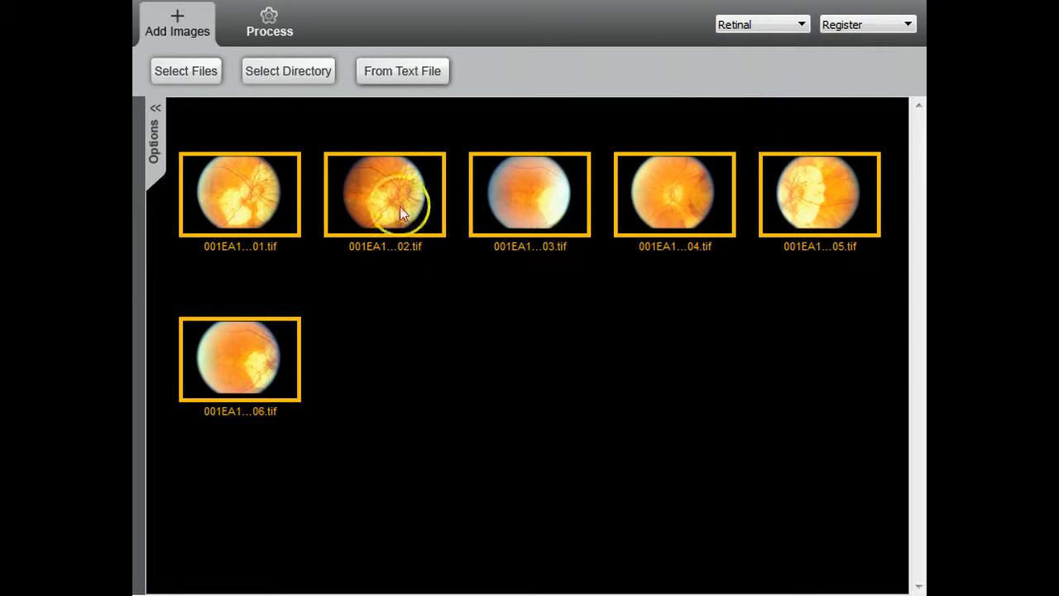
pyautogui.click(157, 139)
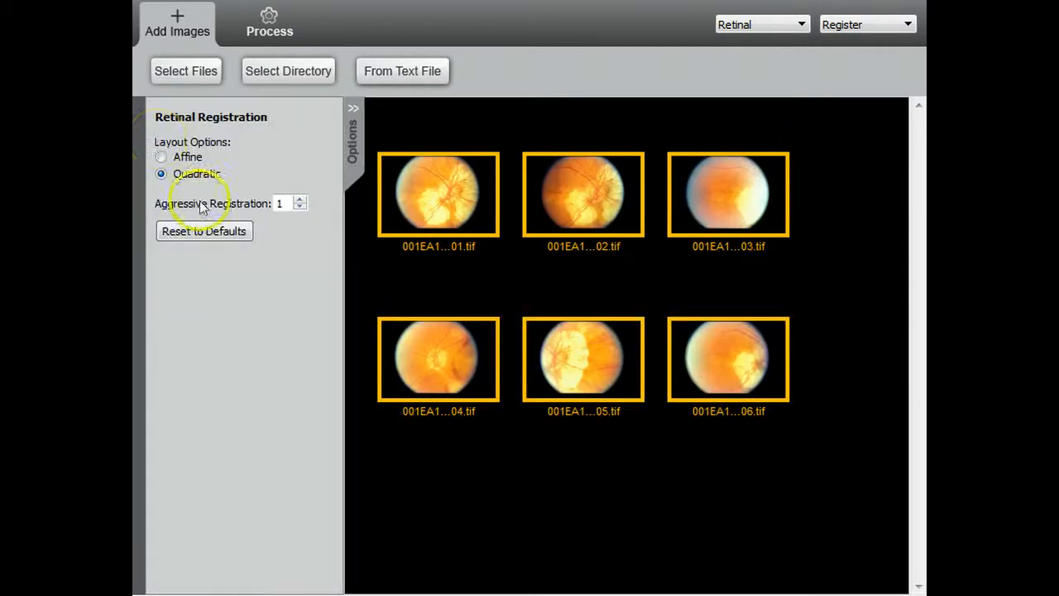
pyautogui.click(348, 155)
pyautogui.click(270, 29)
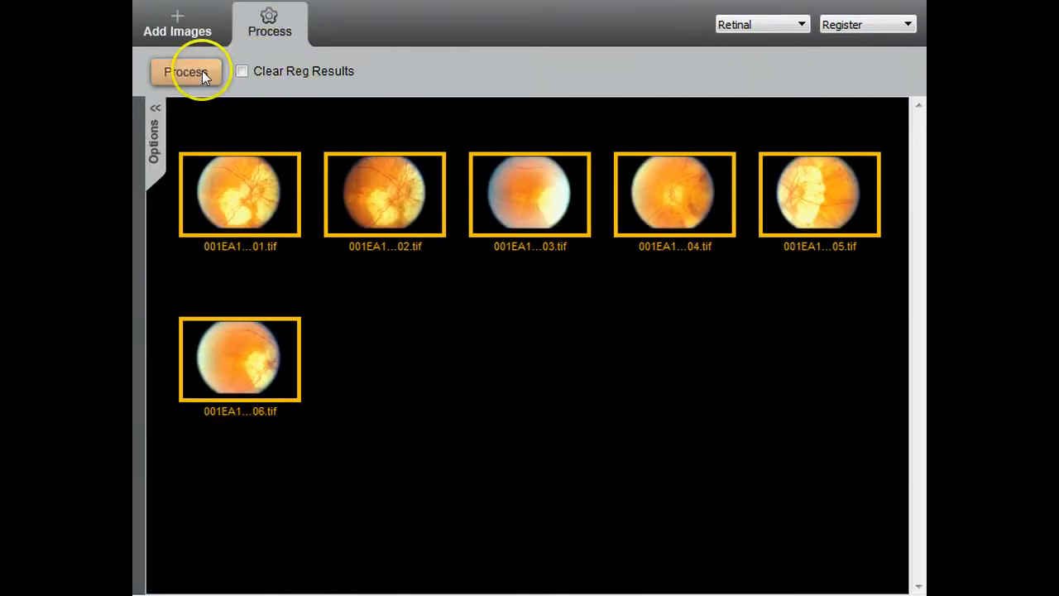
pyautogui.click(202, 72)
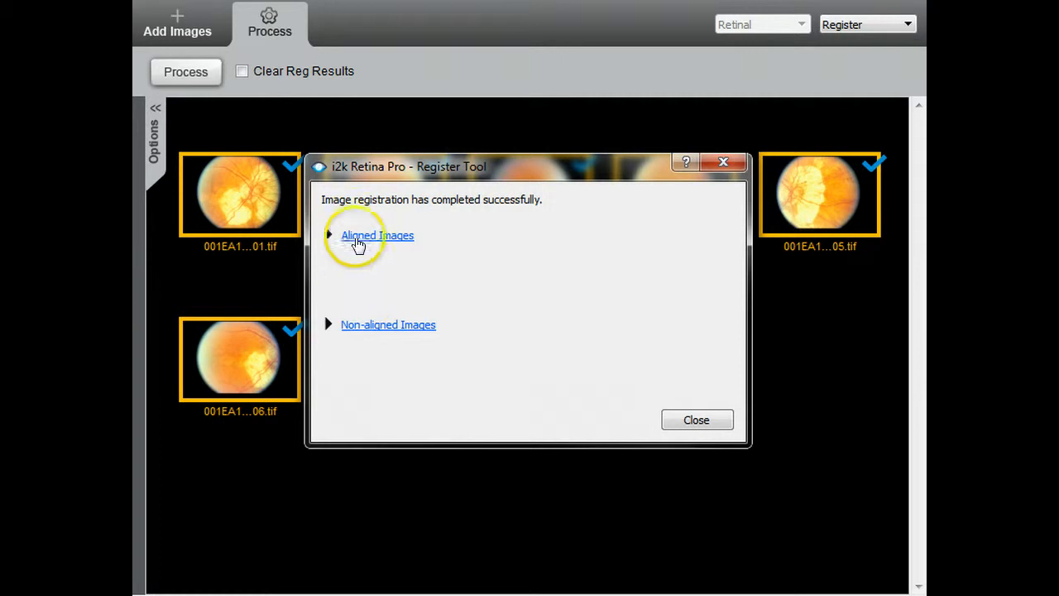
# Examine the lists of aligned and non-aligned images in the registration report, then close it
pyautogui.click(358, 242)
pyautogui.click(383, 337)
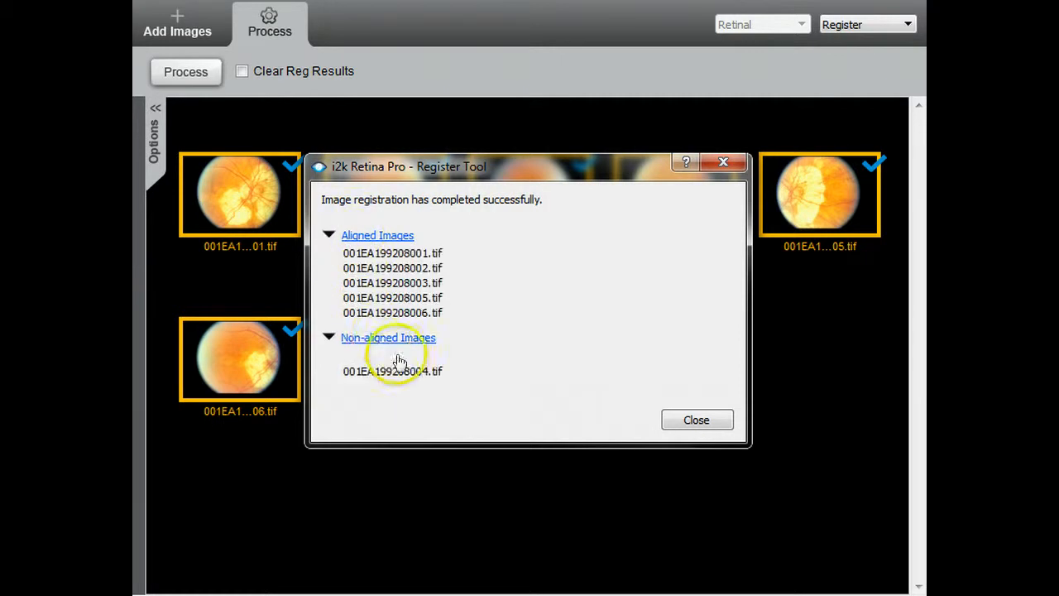
pyautogui.moveTo(508, 165); pyautogui.dragTo(561, 281)
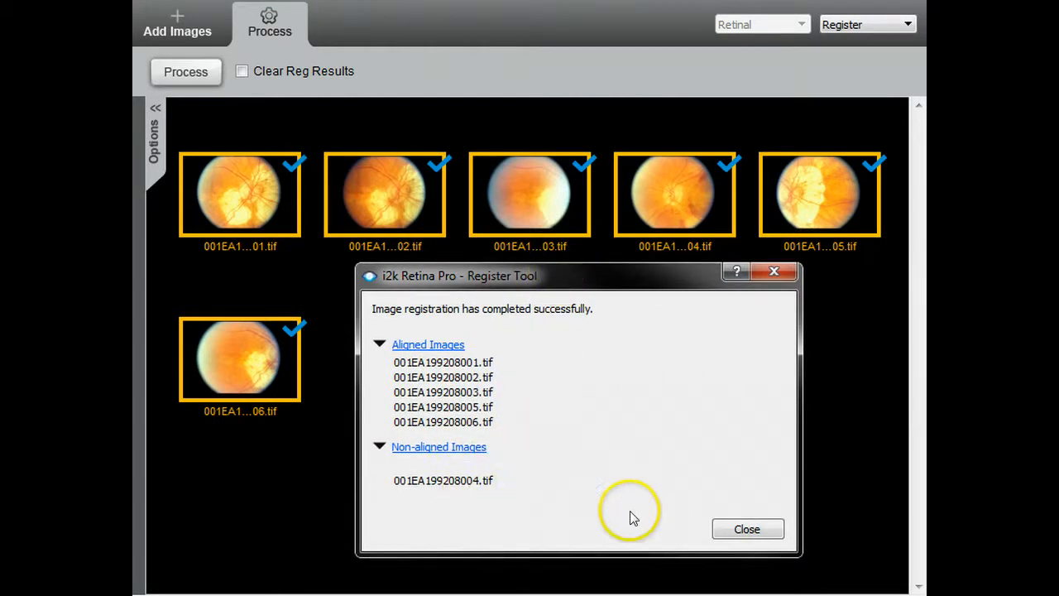
pyautogui.click(747, 529)
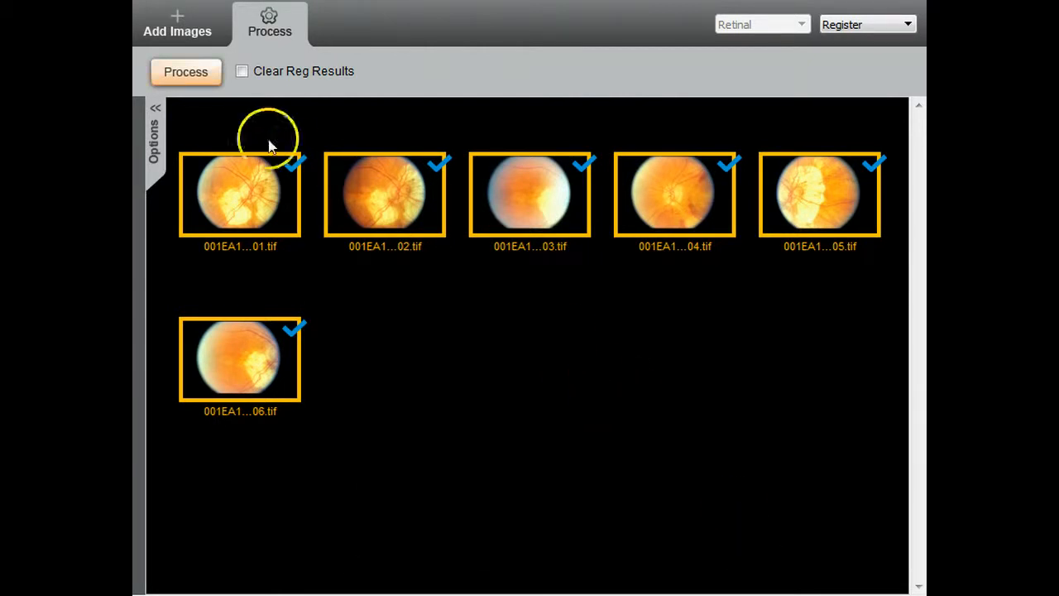
# Save the registration results as alignment file 92 in the 001EA folder
pyautogui.click(174, 20)
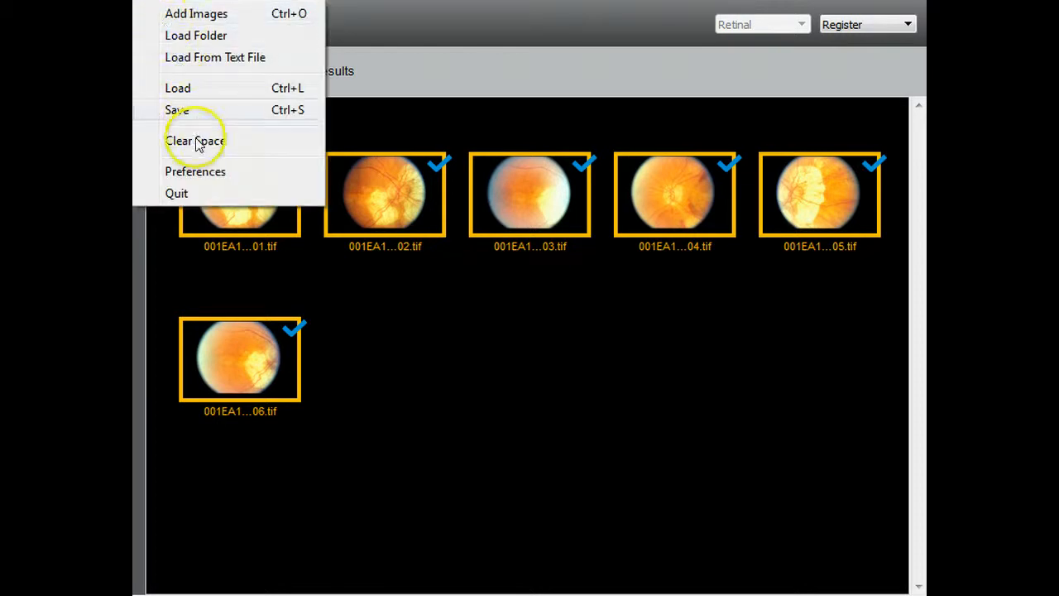
pyautogui.click(195, 112)
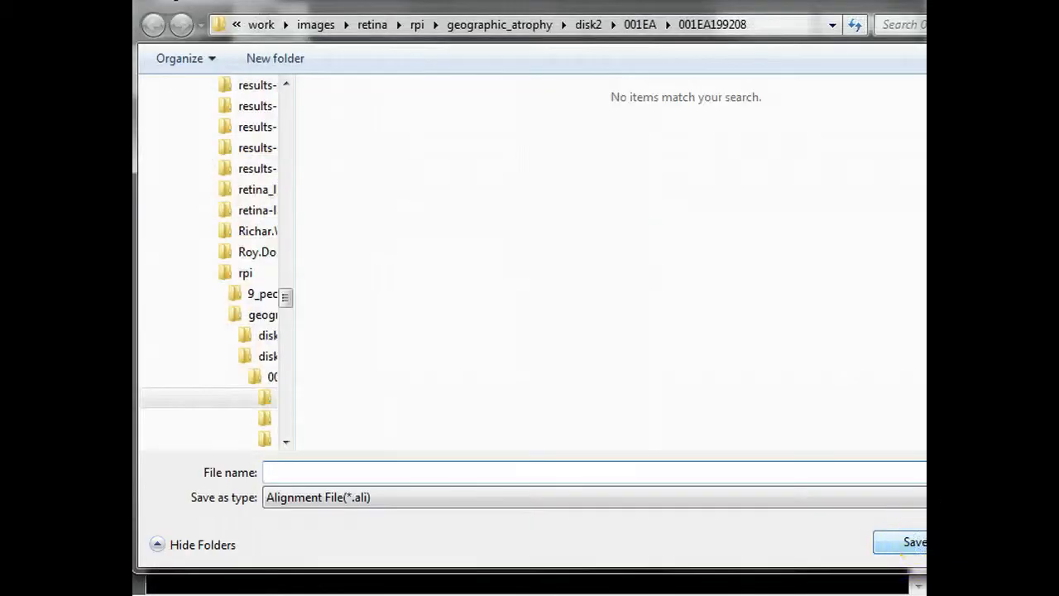
pyautogui.click(636, 25)
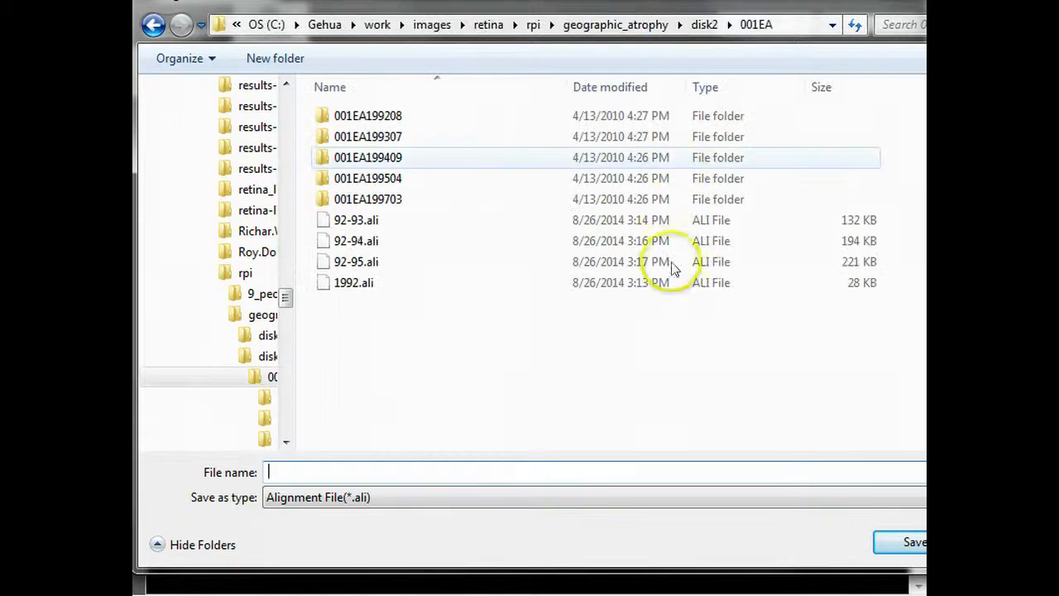
pyautogui.click(634, 479)
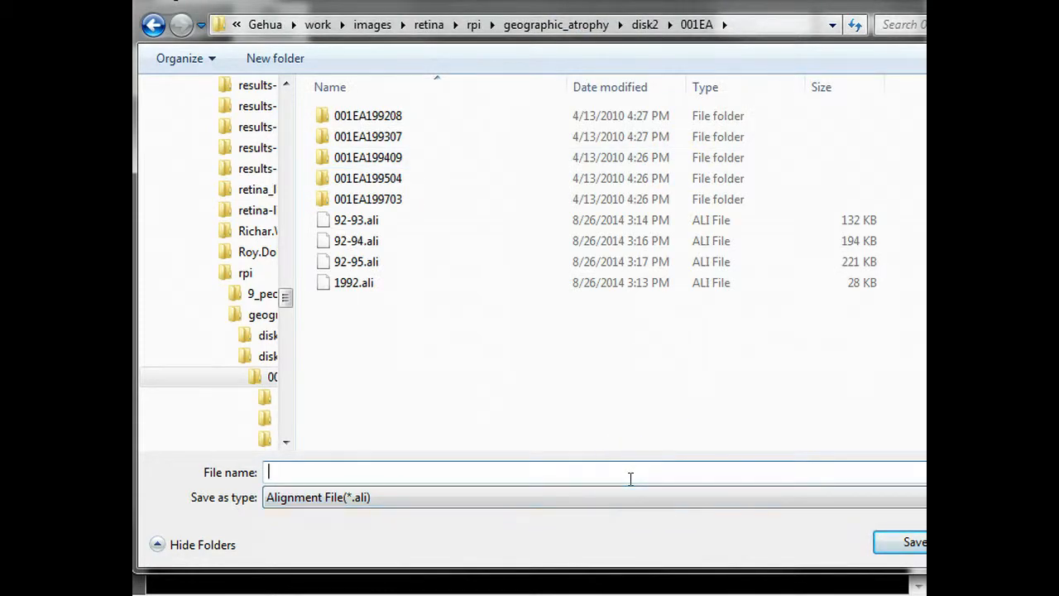
pyautogui.write('92')
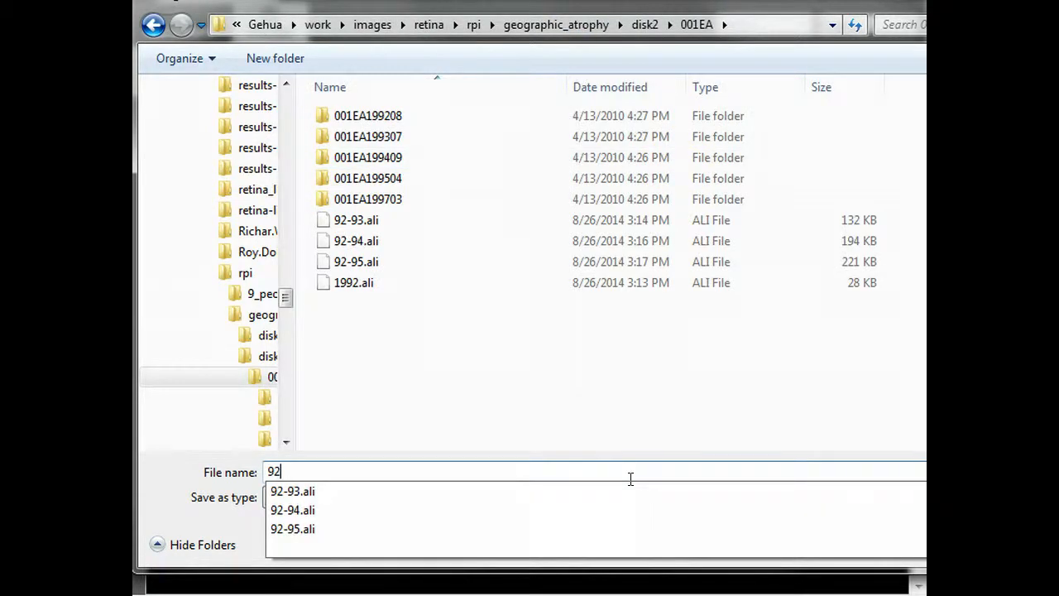
pyautogui.press('Return')
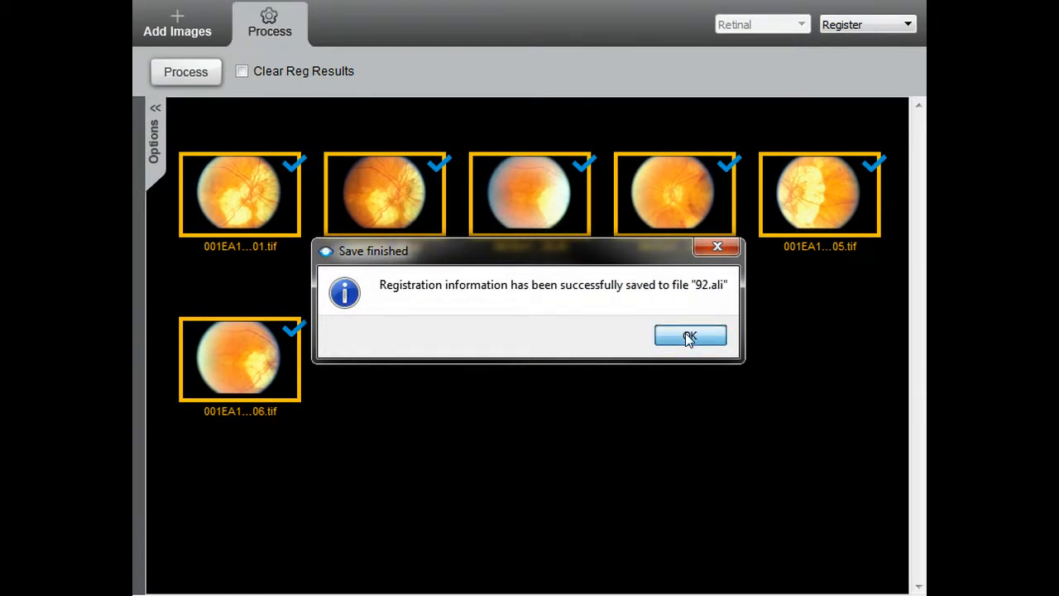
pyautogui.click(689, 337)
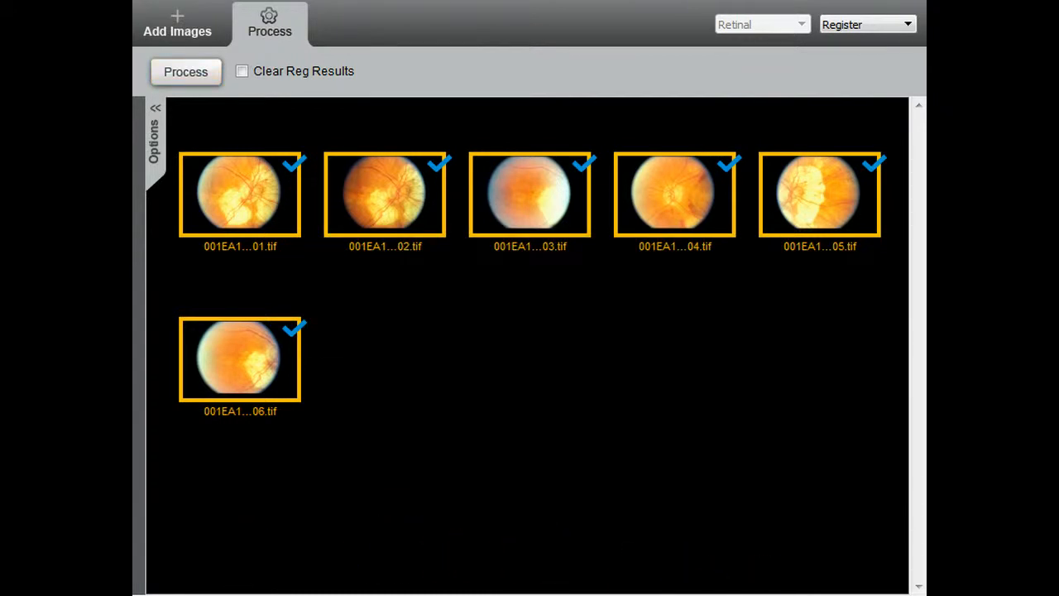
# Clear the workspace and load the saved alignment file 92.ali from the 001EA folder
pyautogui.click(147, 1)
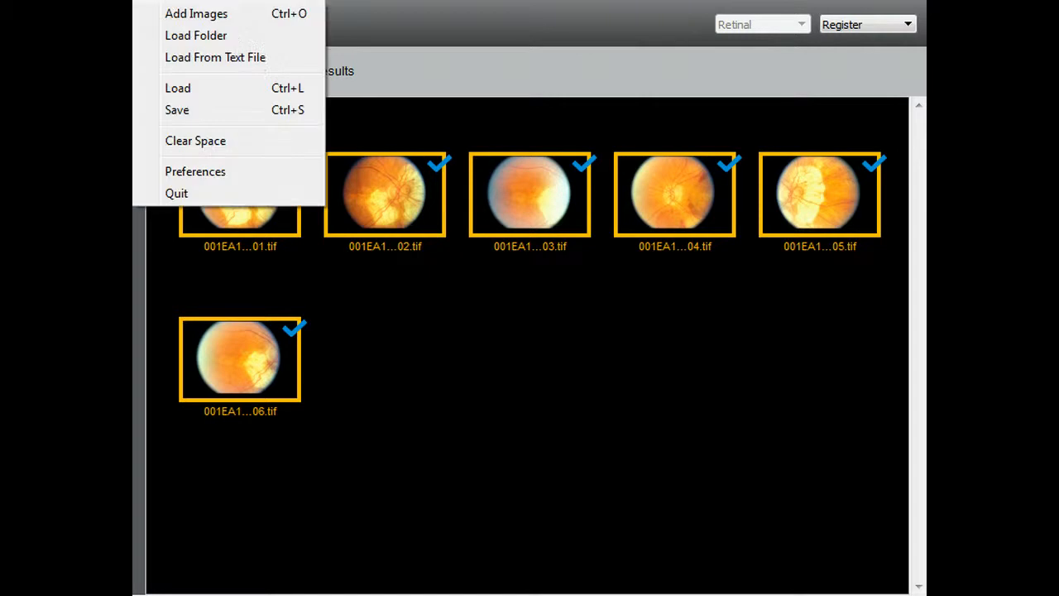
pyautogui.click(203, 134)
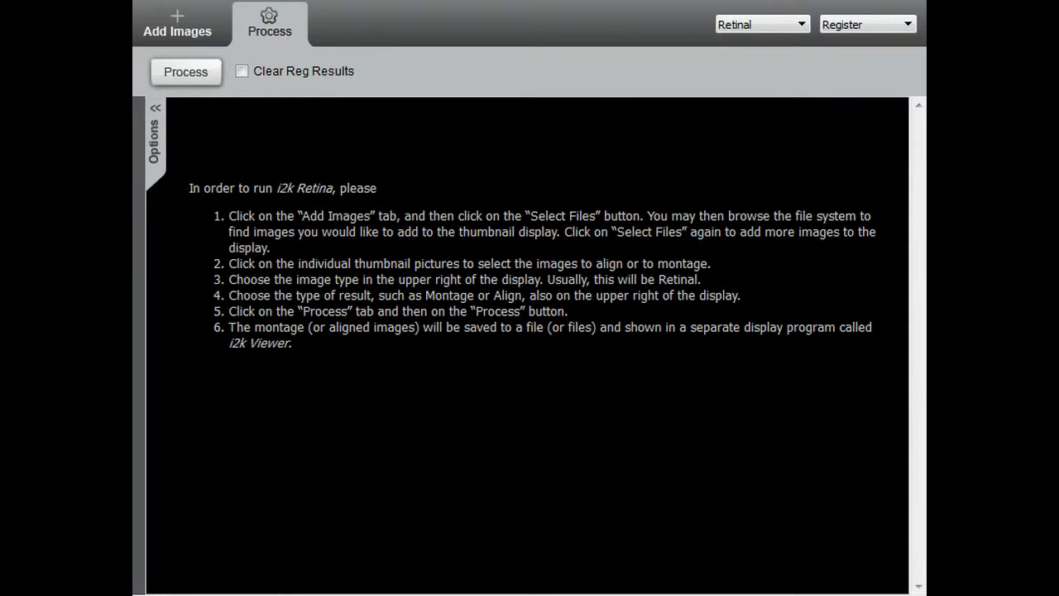
pyautogui.click(145, 1)
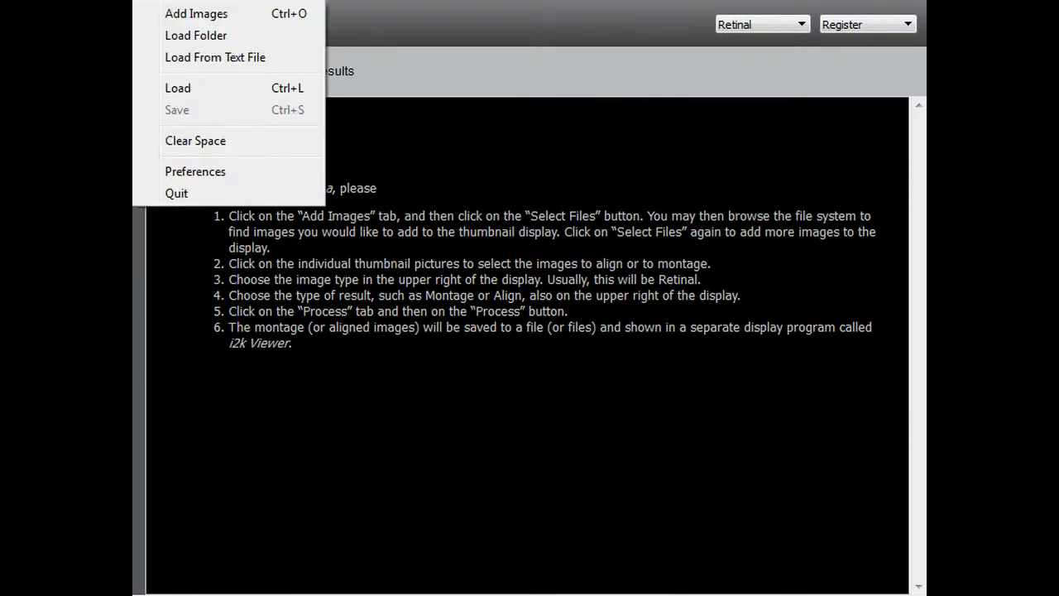
pyautogui.click(181, 90)
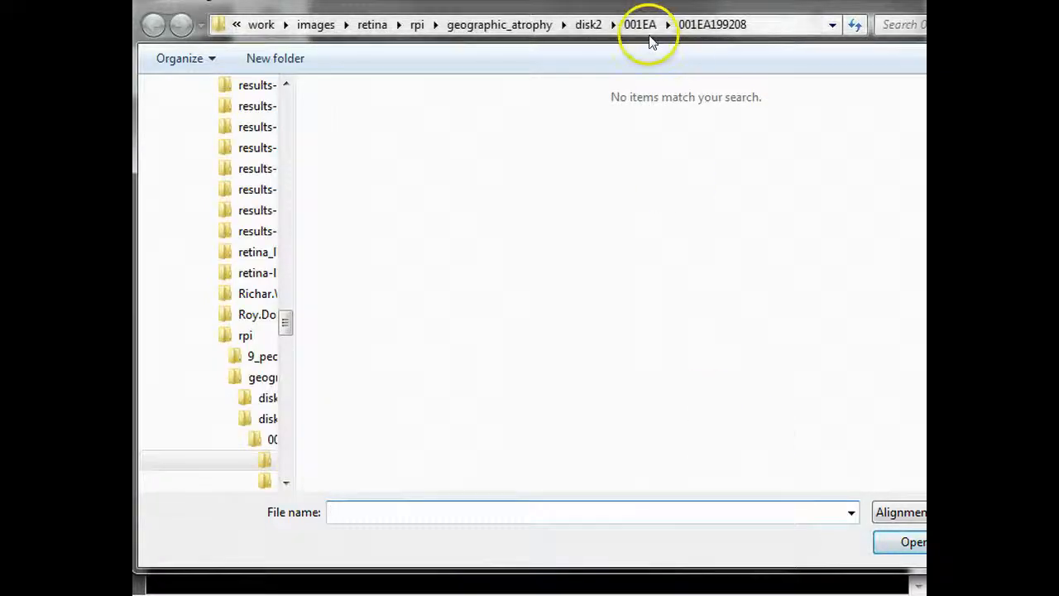
pyautogui.click(639, 25)
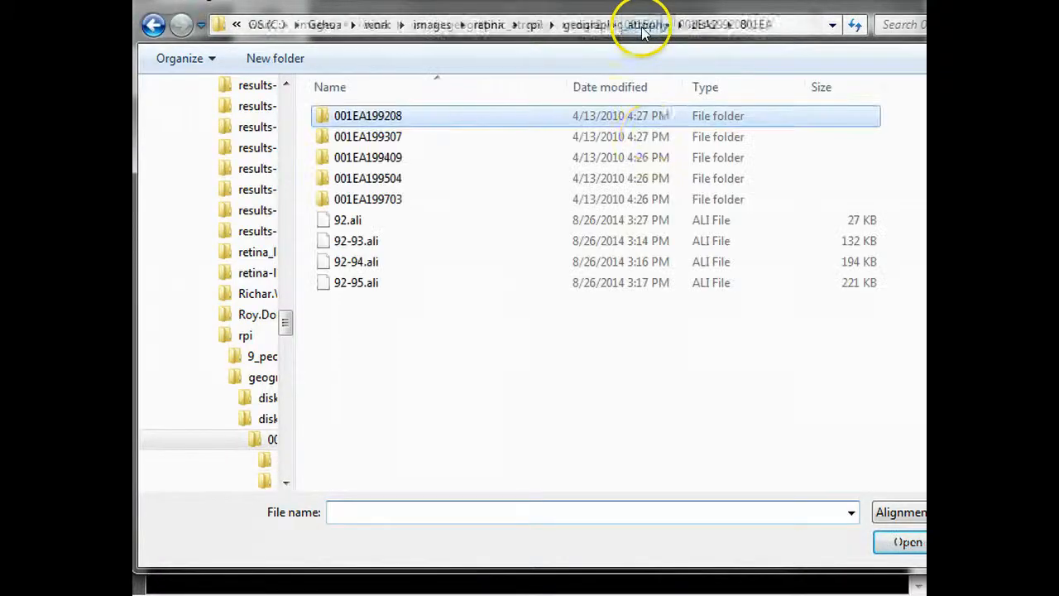
pyautogui.click(352, 225)
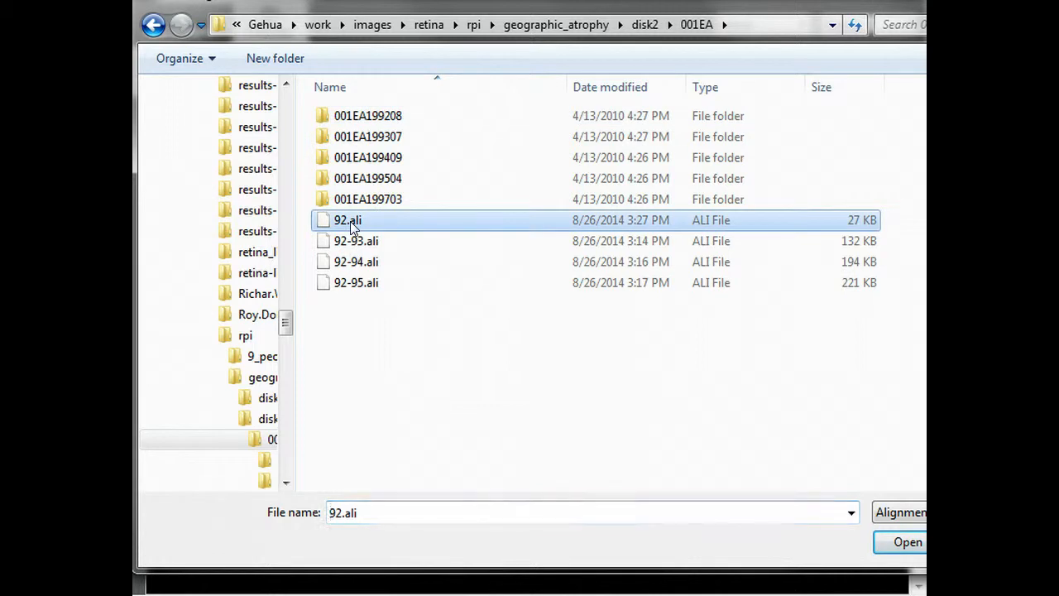
pyautogui.doubleClick(351, 224)
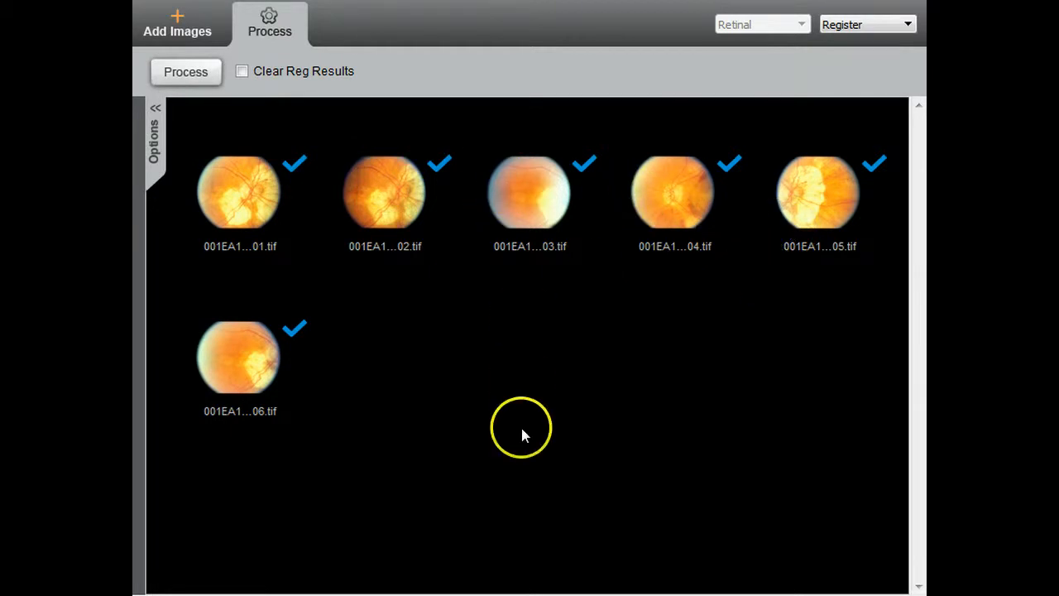
# Add all the images from the 001EA199307 folder to the loaded set
pyautogui.click(161, 38)
pyautogui.click(180, 76)
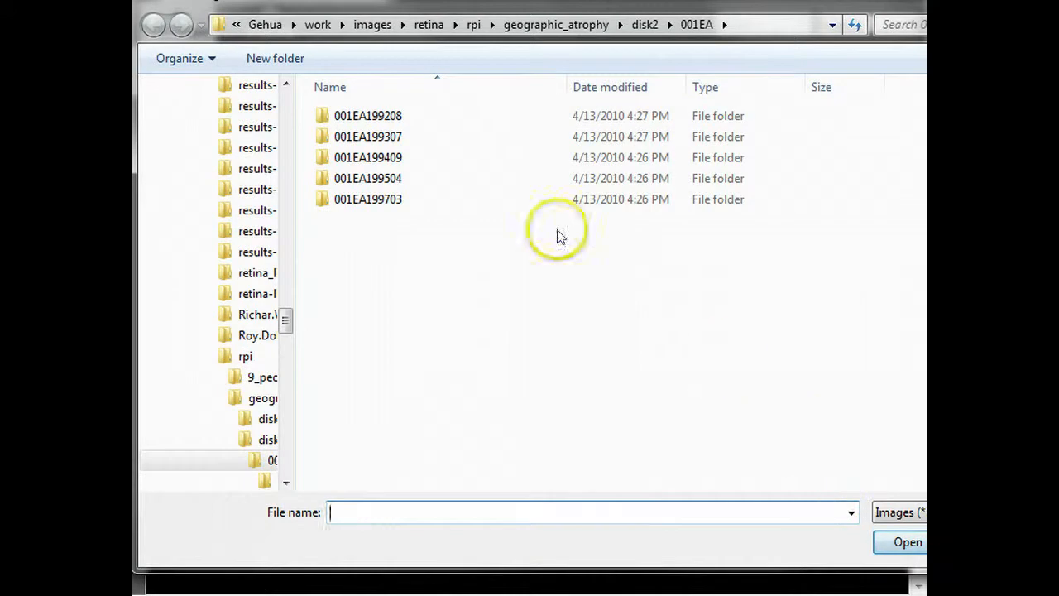
pyautogui.click(385, 143)
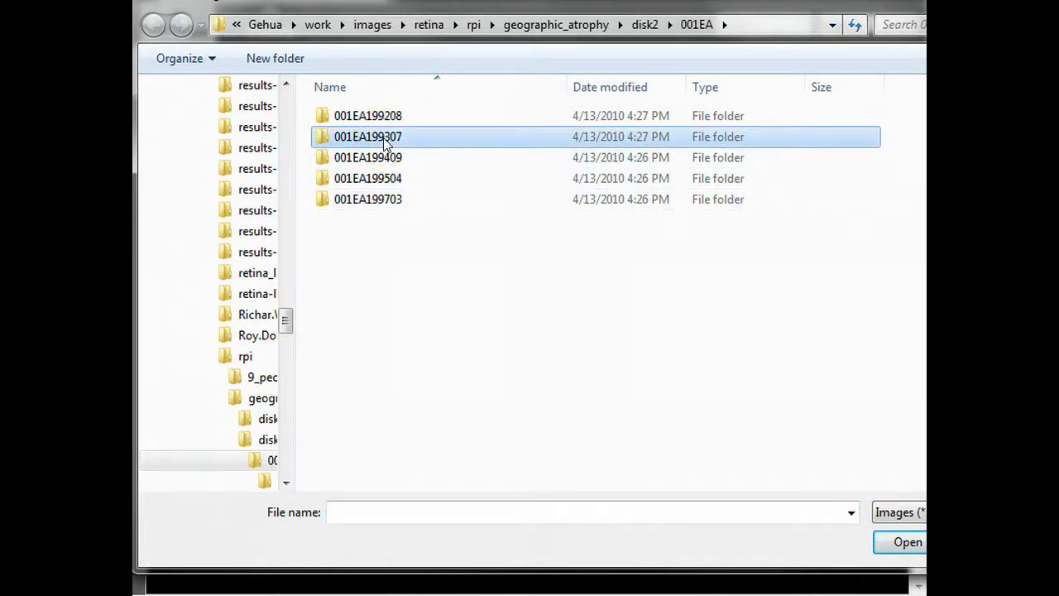
pyautogui.doubleClick(385, 142)
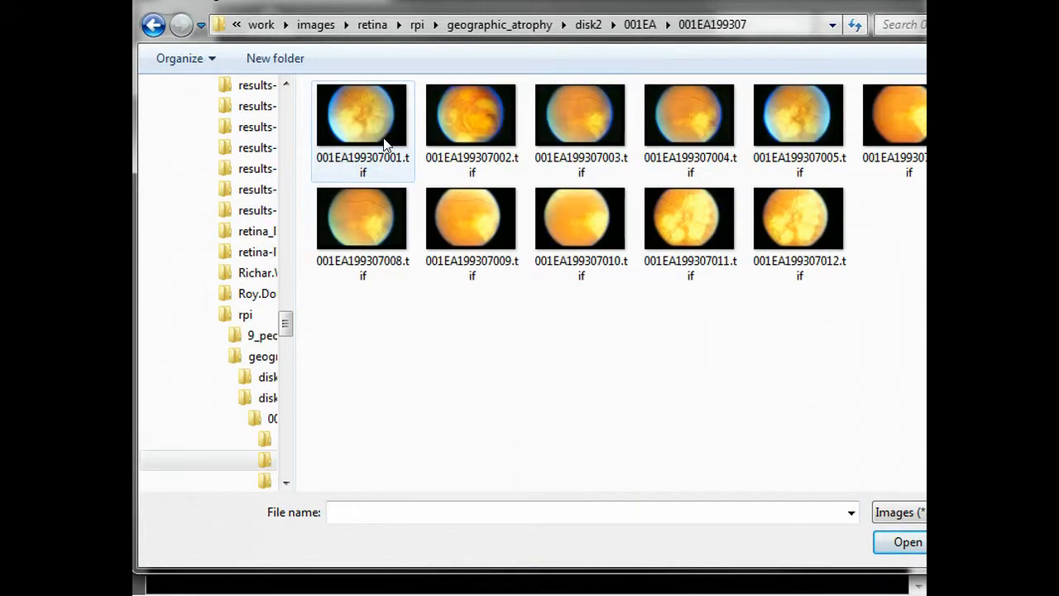
pyautogui.moveTo(951, 317); pyautogui.dragTo(324, 122)
pyautogui.click(904, 542)
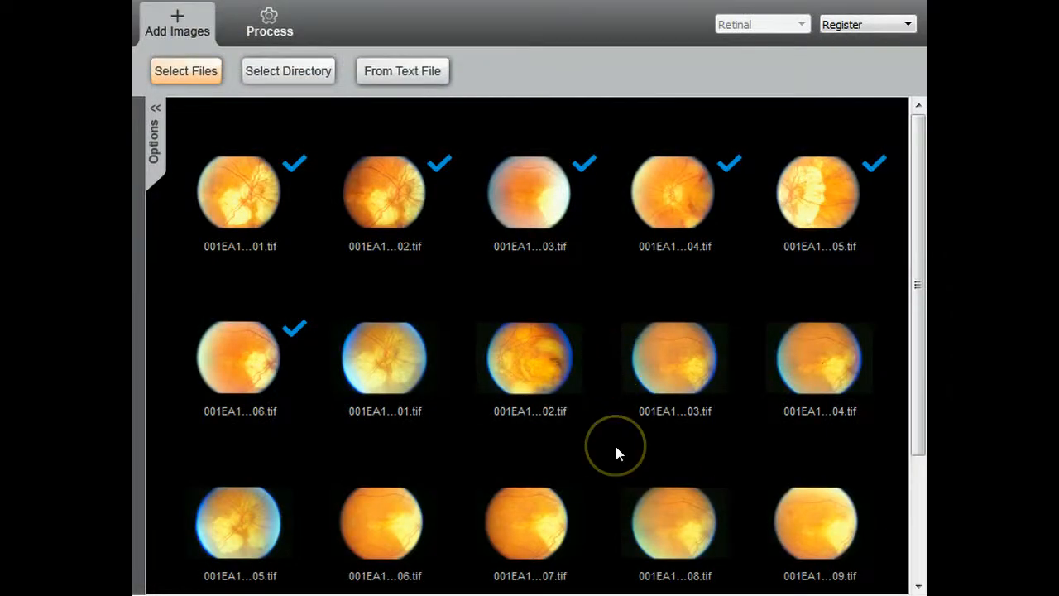
# Select the twelve newly added 199307 images and assign them to a new current capture group named 93-07
pyautogui.scroll(-3, 615, 442)
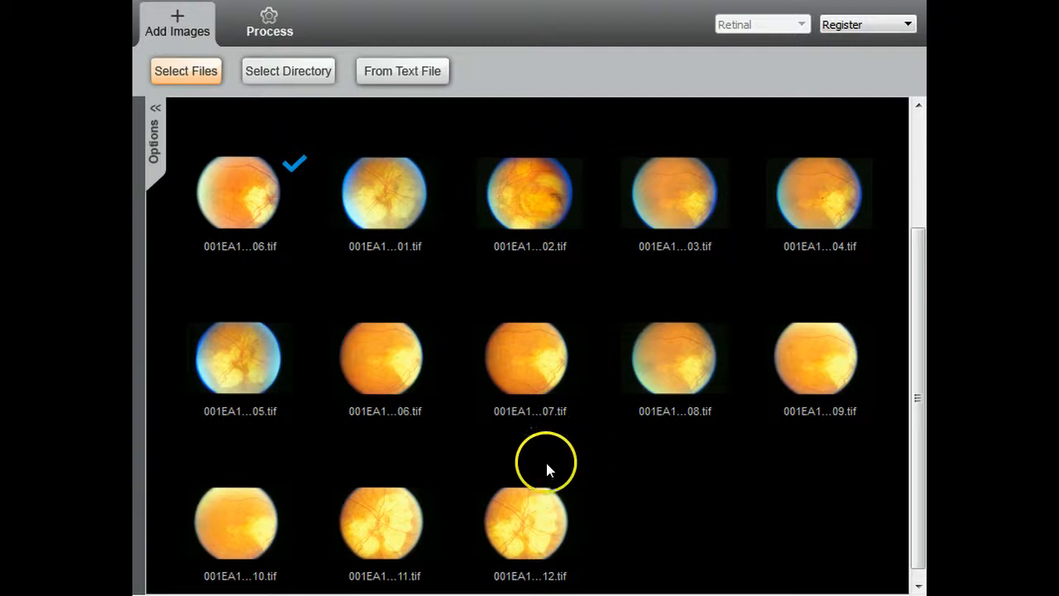
pyautogui.moveTo(374, 214)
pyautogui.mouseDown()
pyautogui.moveTo(784, 208)
pyautogui.moveTo(825, 335)
pyautogui.moveTo(623, 403)
pyautogui.moveTo(601, 380)
pyautogui.moveTo(160, 378)
pyautogui.moveTo(208, 373)
pyautogui.moveTo(267, 527)
pyautogui.moveTo(547, 507)
pyautogui.mouseUp()
pyautogui.click(310, 1)
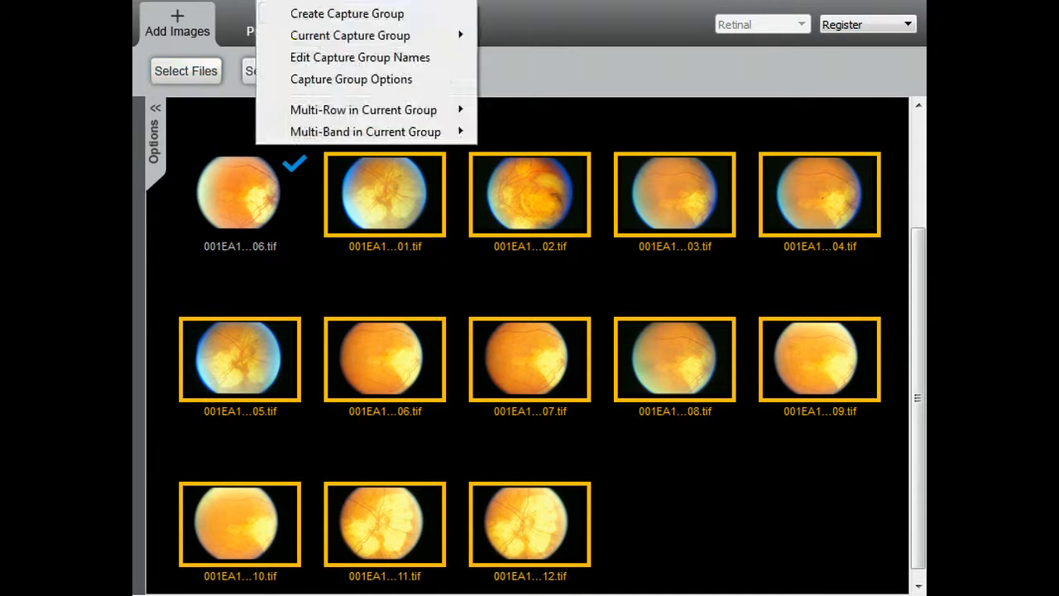
pyautogui.click(310, 19)
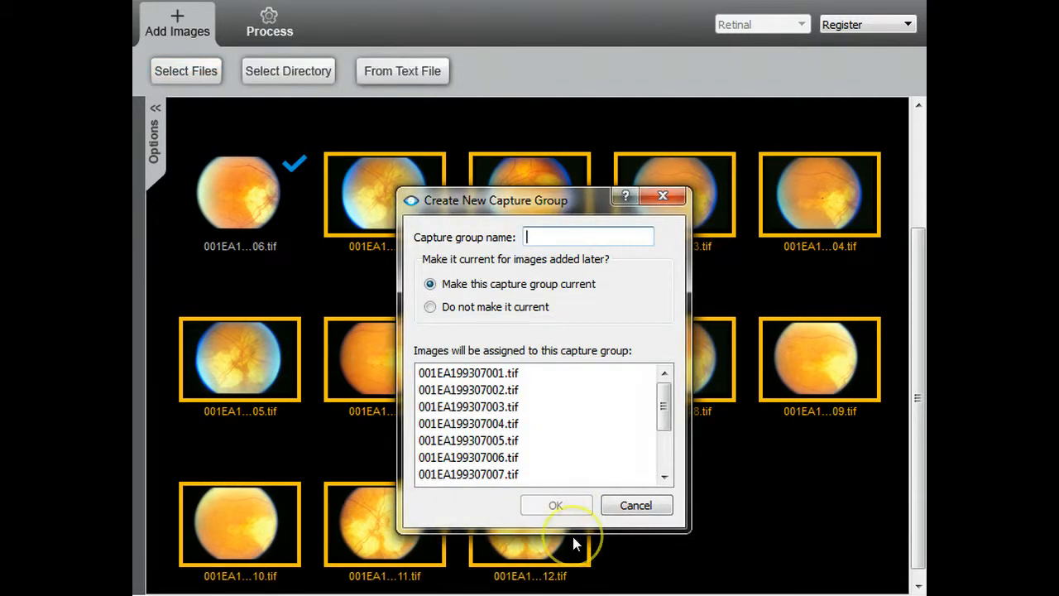
pyautogui.write('93-07')
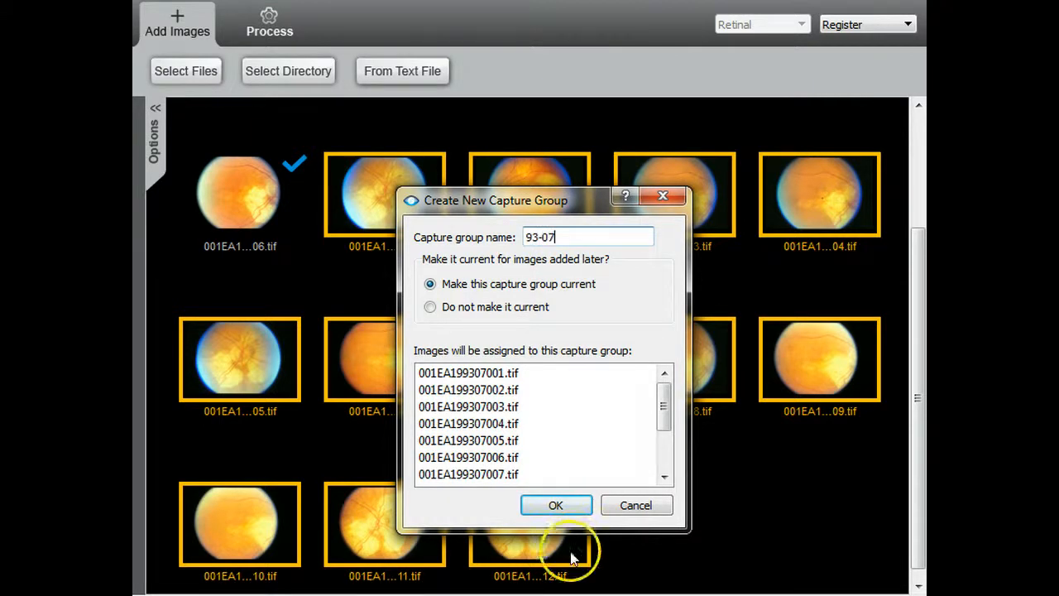
pyautogui.click(538, 507)
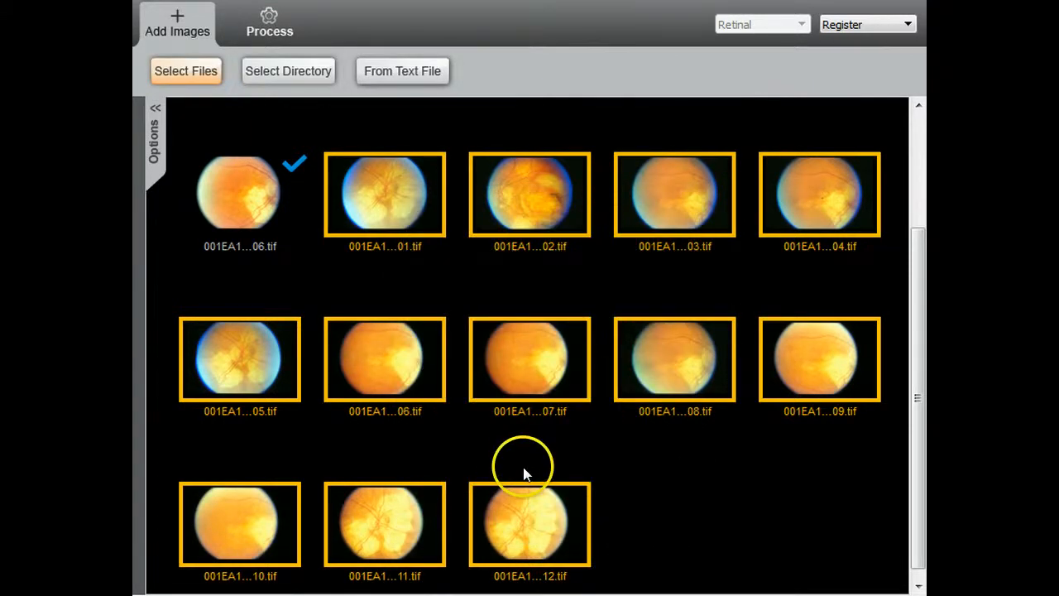
# Add the six previously registered 199208 images to the selection and process the registration
pyautogui.moveTo(914, 230); pyautogui.dragTo(891, 52)
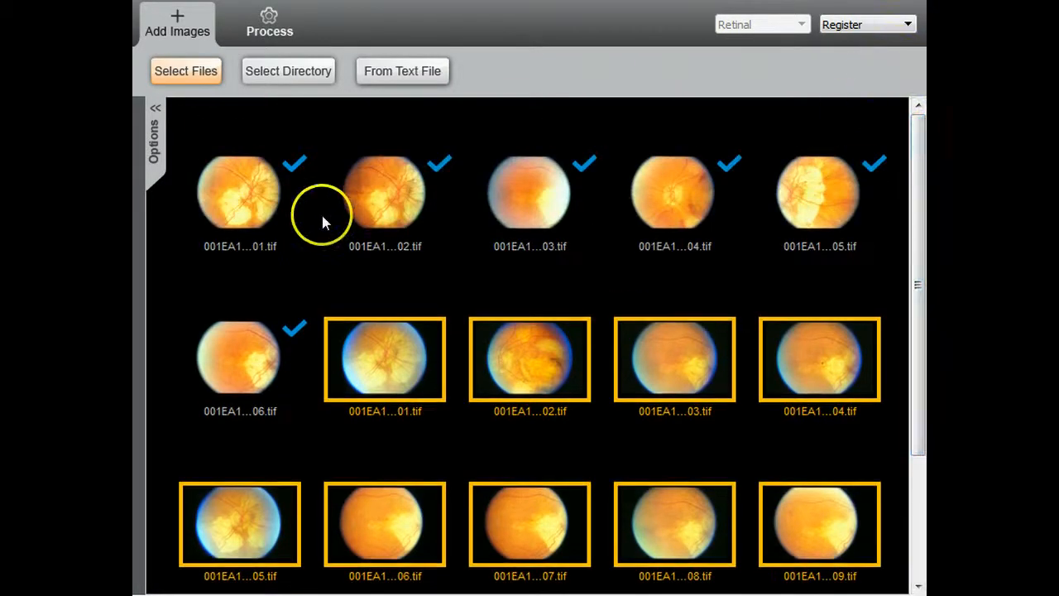
pyautogui.click(239, 192)
pyautogui.click(399, 210)
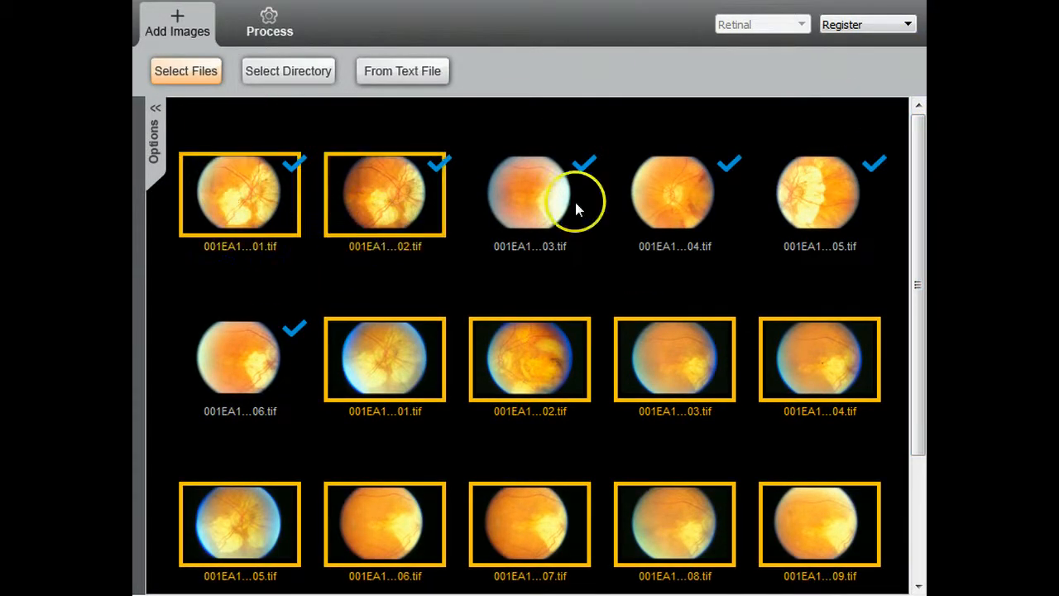
pyautogui.click(576, 201)
pyautogui.click(696, 198)
pyautogui.click(823, 197)
pyautogui.click(277, 351)
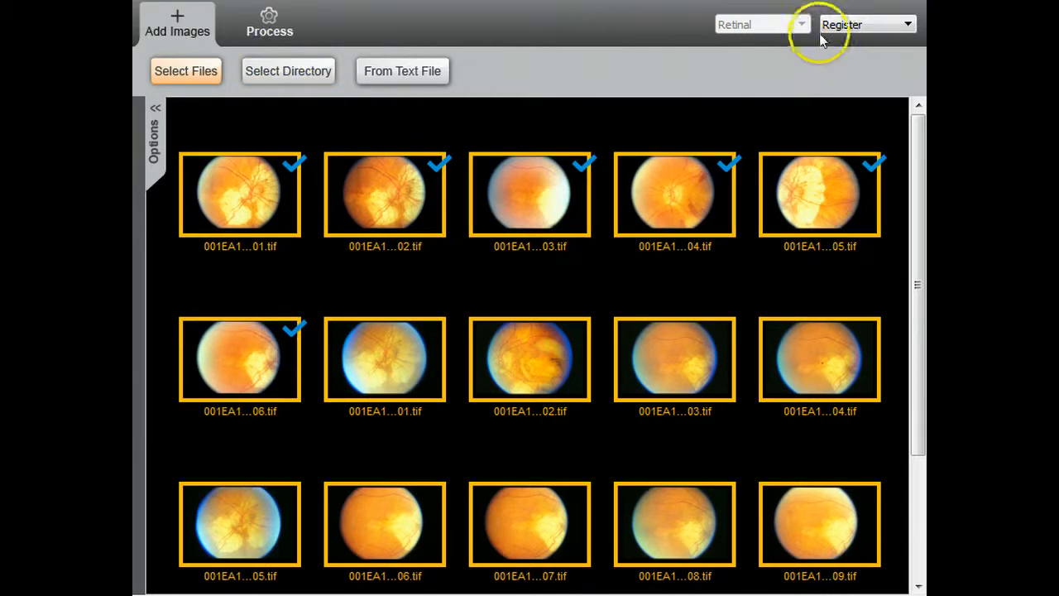
pyautogui.click(265, 24)
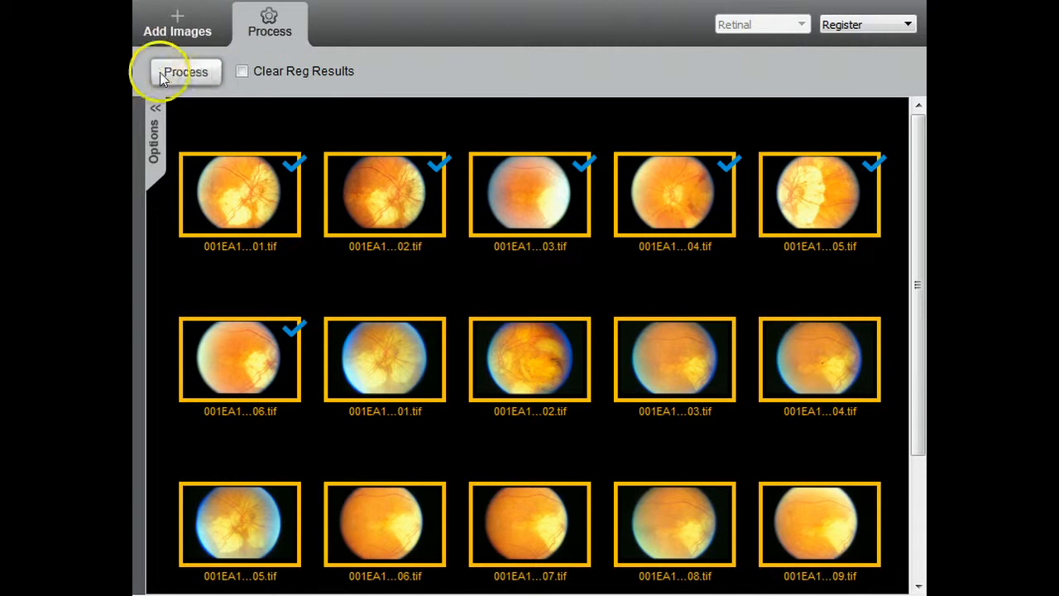
pyautogui.click(152, 71)
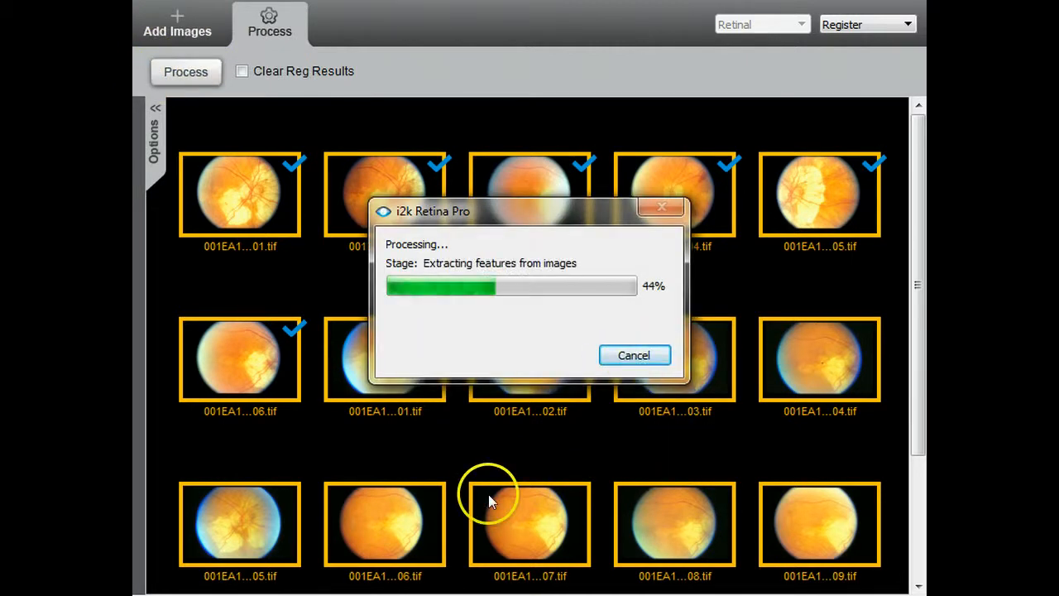
pyautogui.click(474, 474)
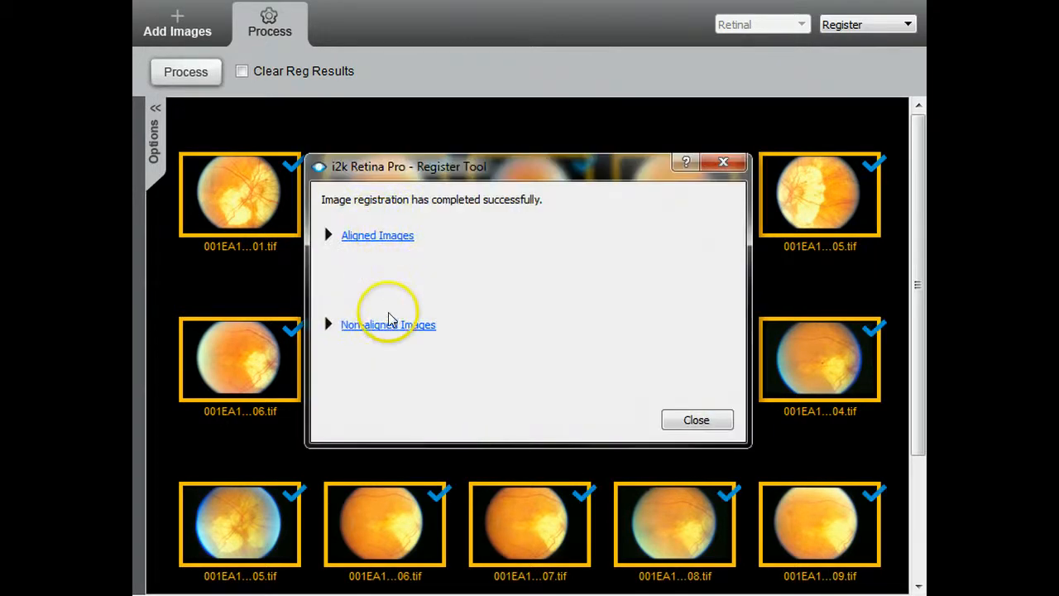
# Examine the non-aligned and aligned image lists in the registration report, then close it
pyautogui.click(391, 326)
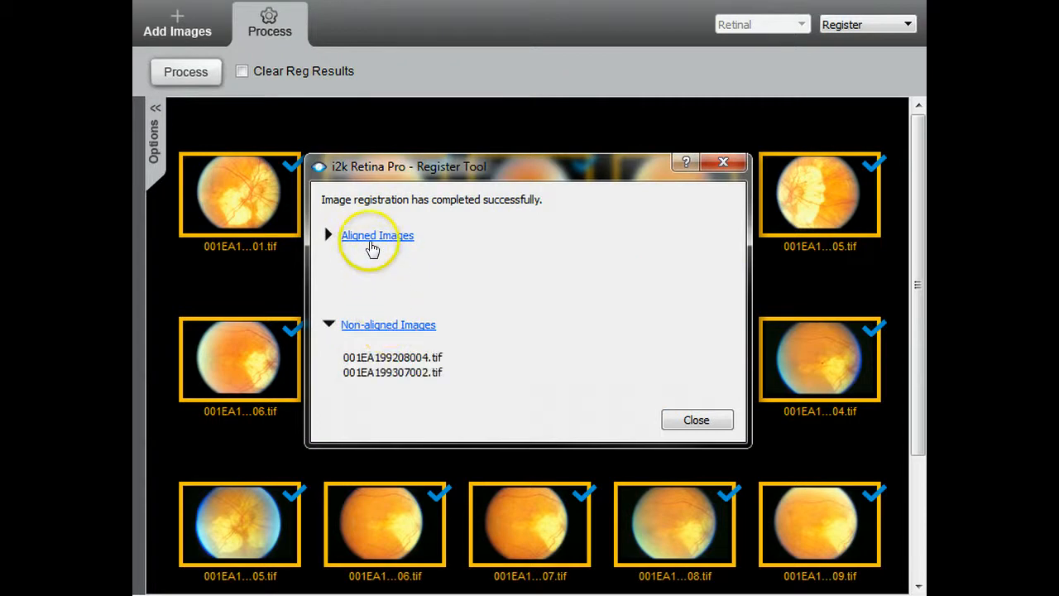
pyautogui.click(369, 237)
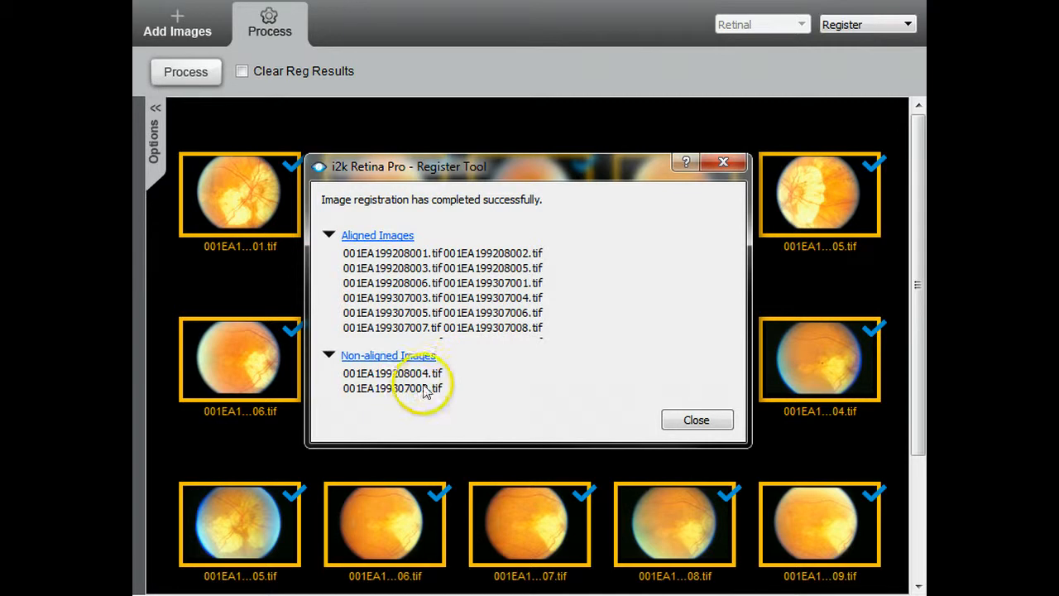
pyautogui.click(678, 419)
# Save the combined registration results as alignment file 92-93 in the 001EA folder, replacing the existing file
pyautogui.click(144, 0)
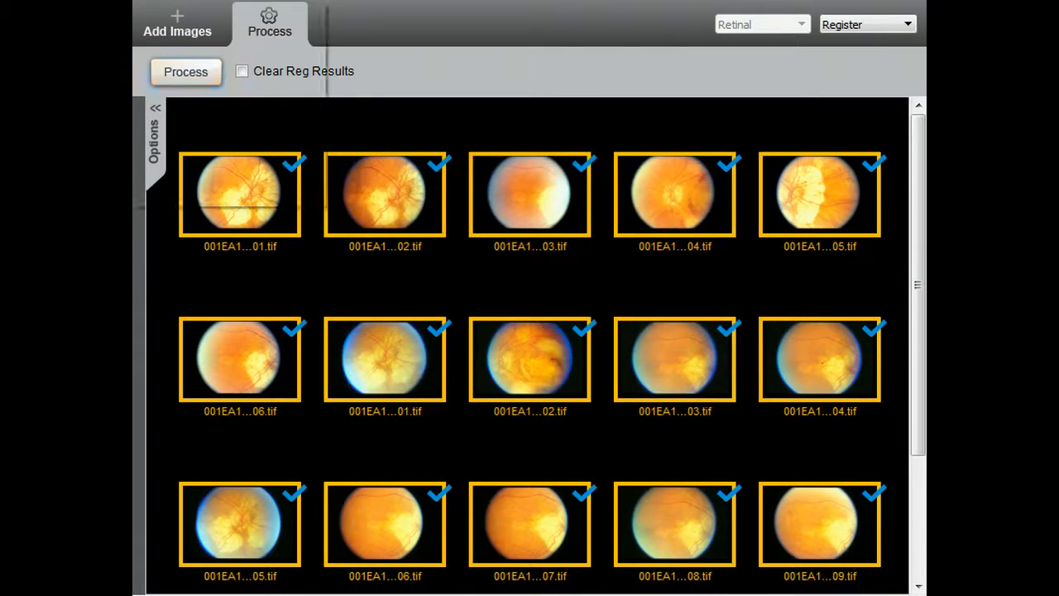
pyautogui.click(204, 109)
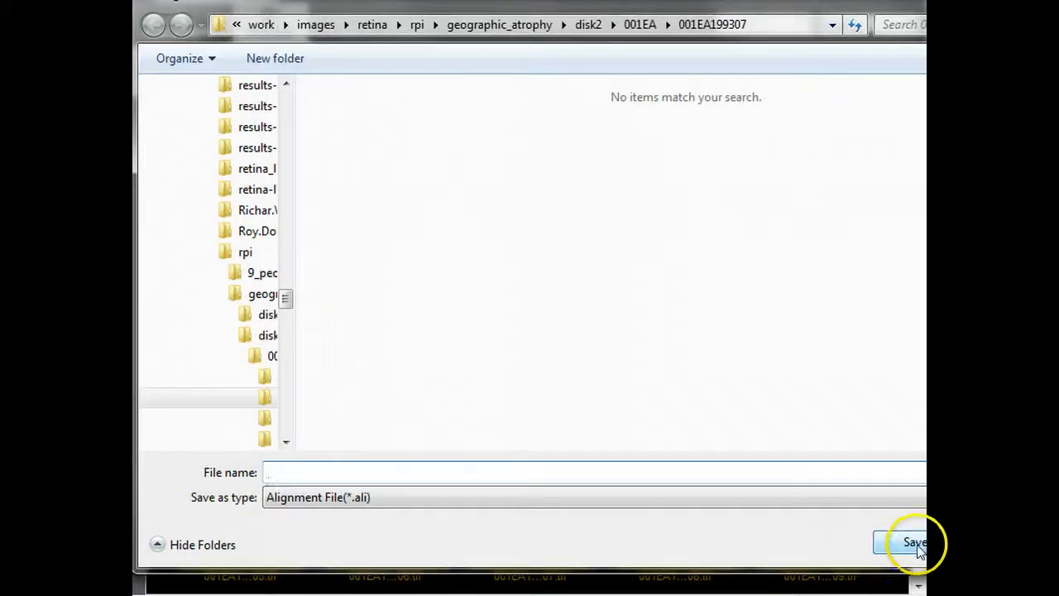
pyautogui.click(639, 25)
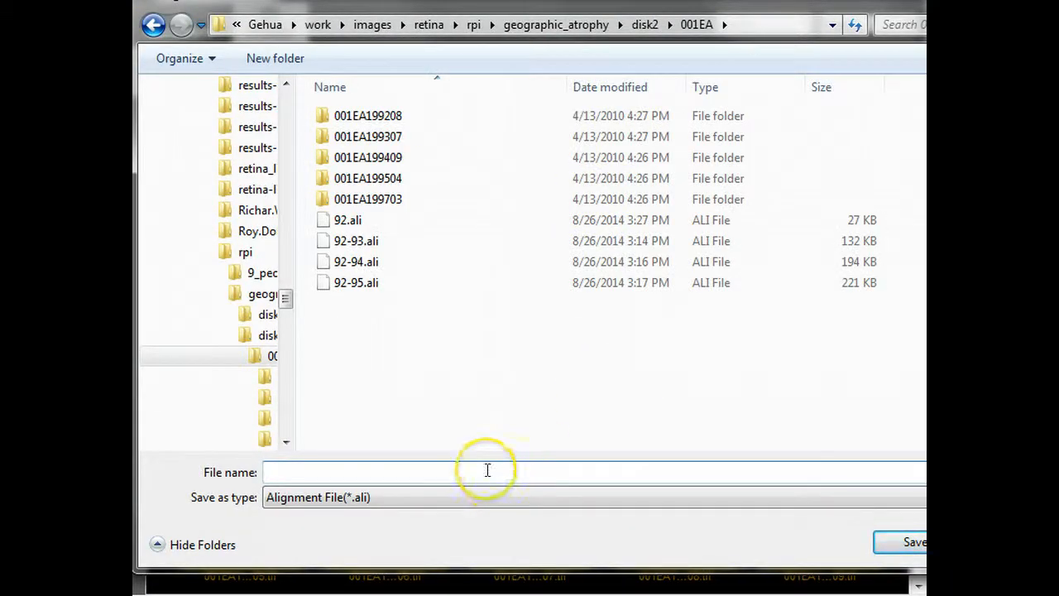
pyautogui.click(487, 470)
pyautogui.write('92-93')
pyautogui.press('Return')
pyautogui.click(609, 331)
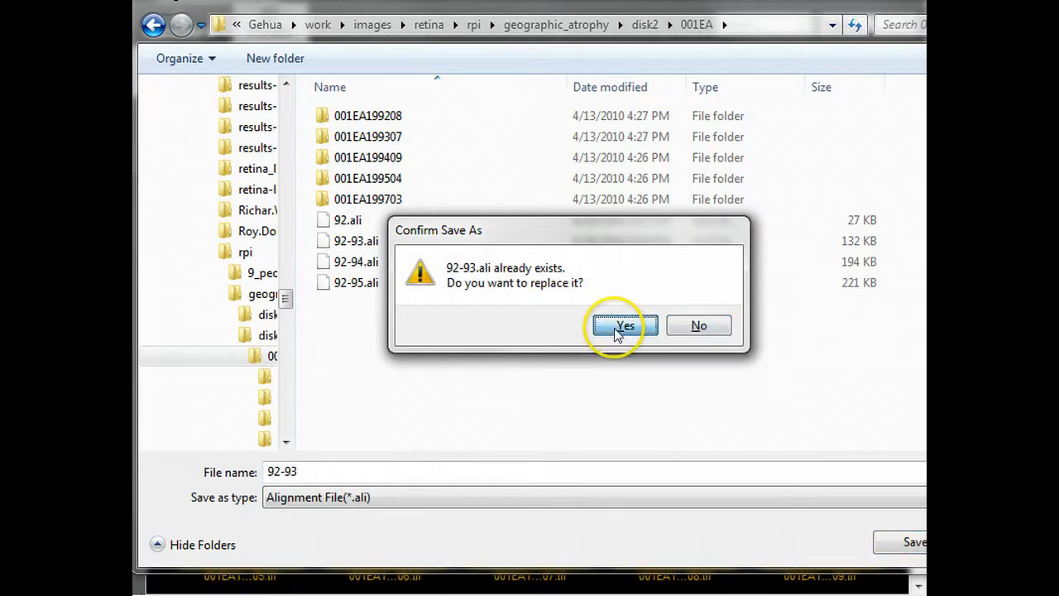
pyautogui.click(687, 336)
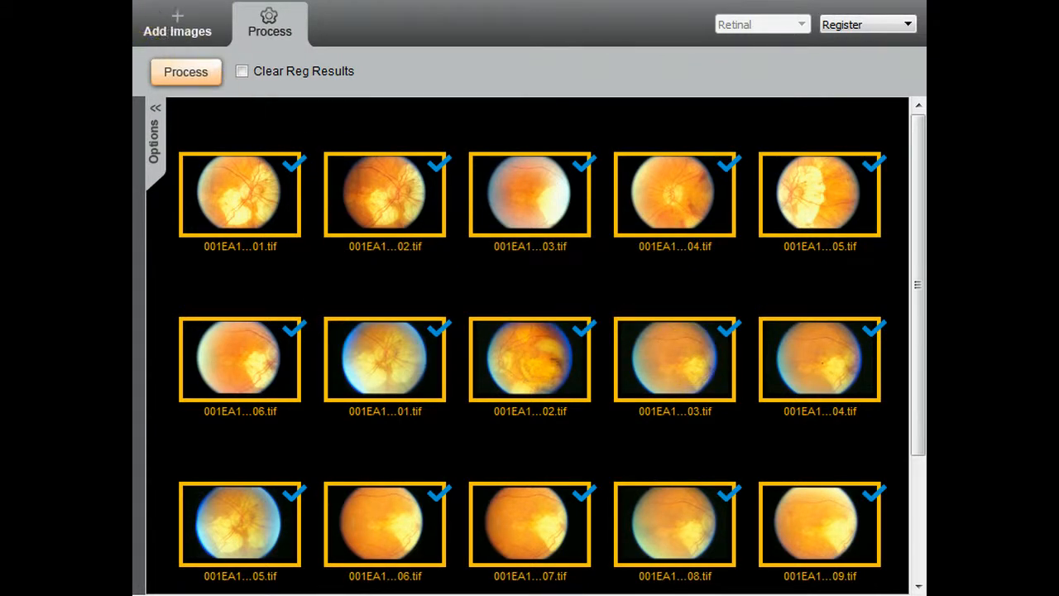
# Clear the workspace, load alignment file 92-95.ali from the 001EA folder, and look through its images
pyautogui.click(145, 2)
pyautogui.click(203, 141)
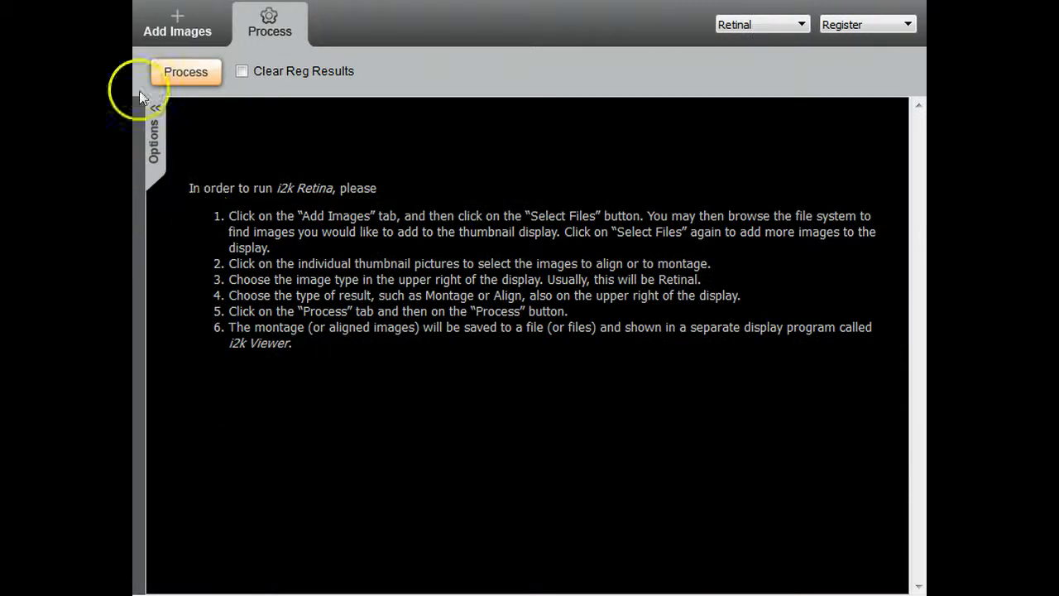
pyautogui.click(145, 4)
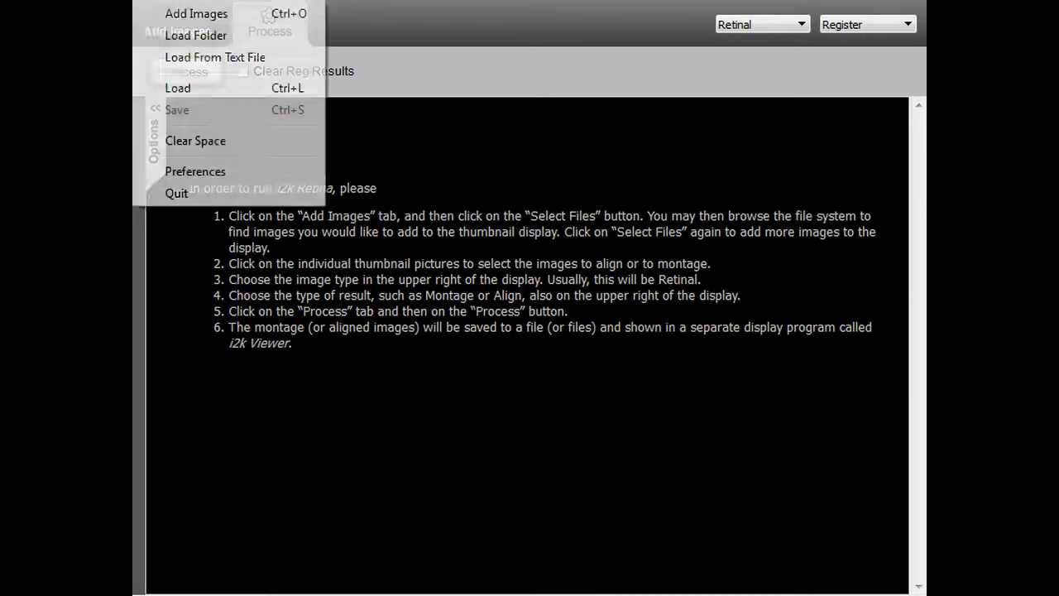
pyautogui.click(174, 90)
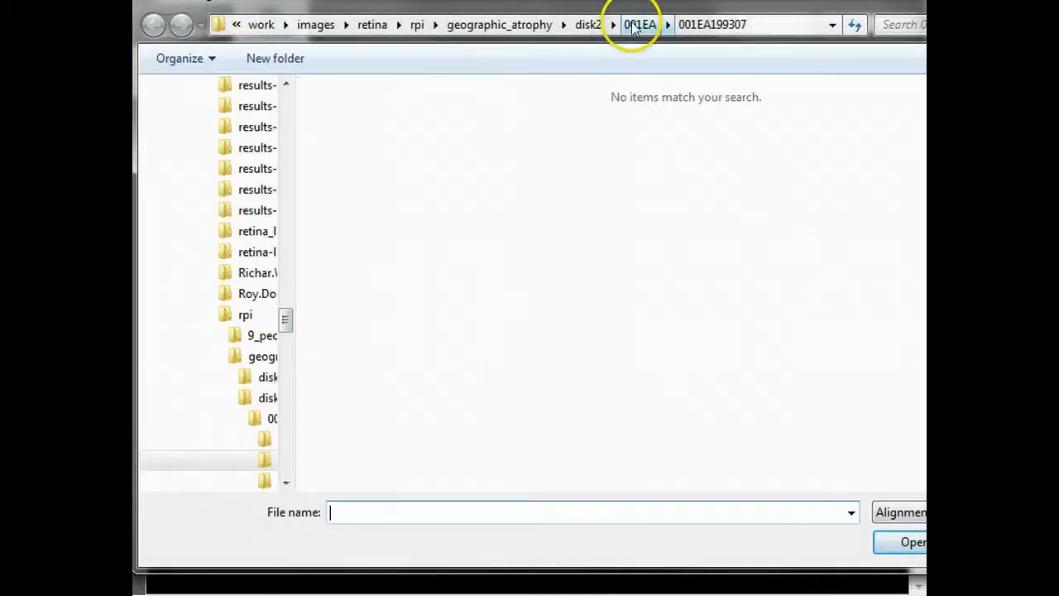
pyautogui.click(633, 26)
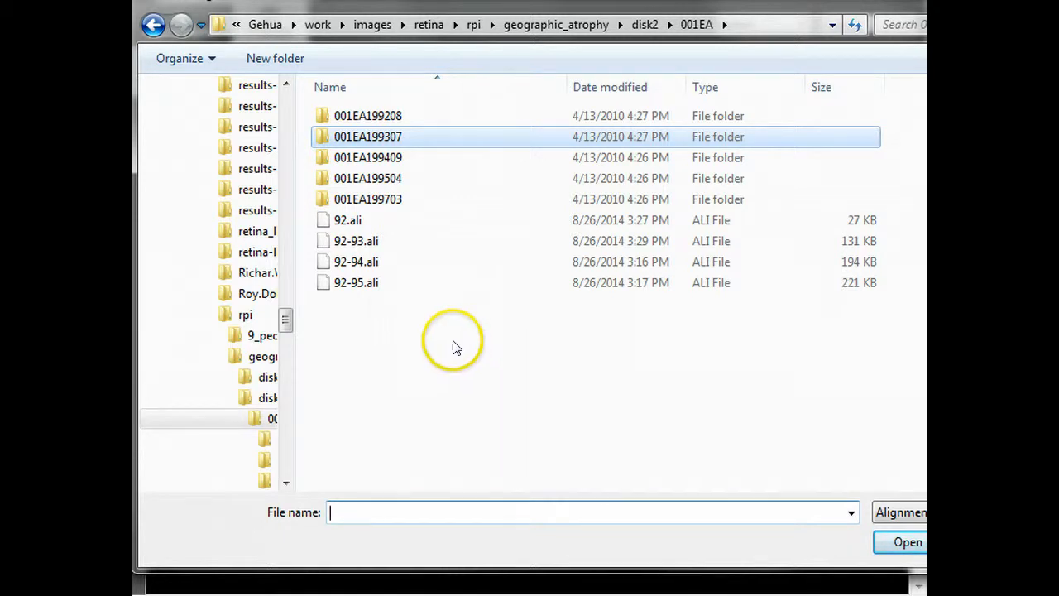
pyautogui.click(360, 291)
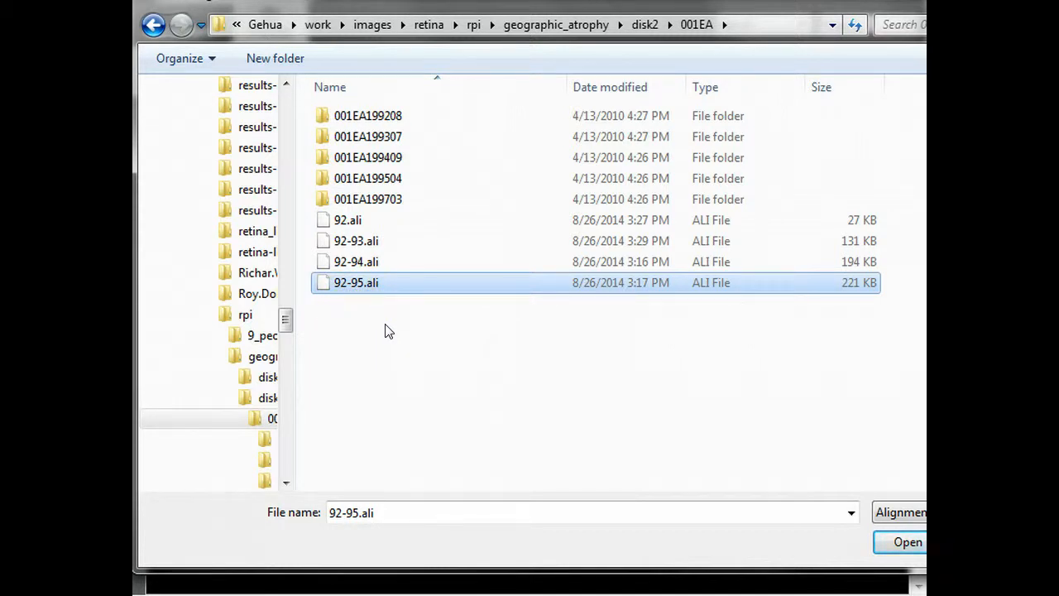
pyautogui.click(905, 543)
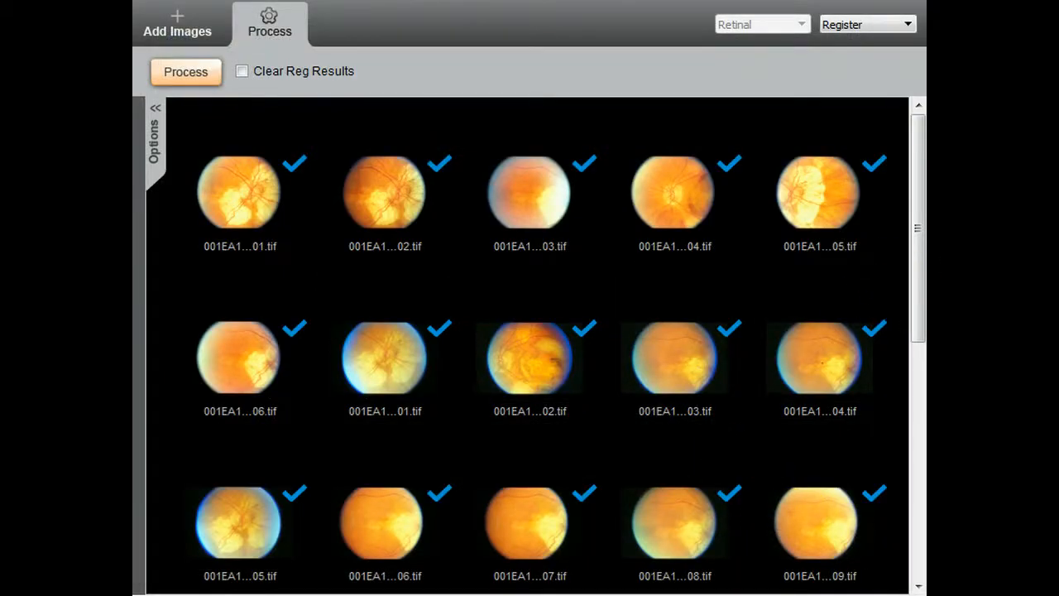
pyautogui.click(917, 385)
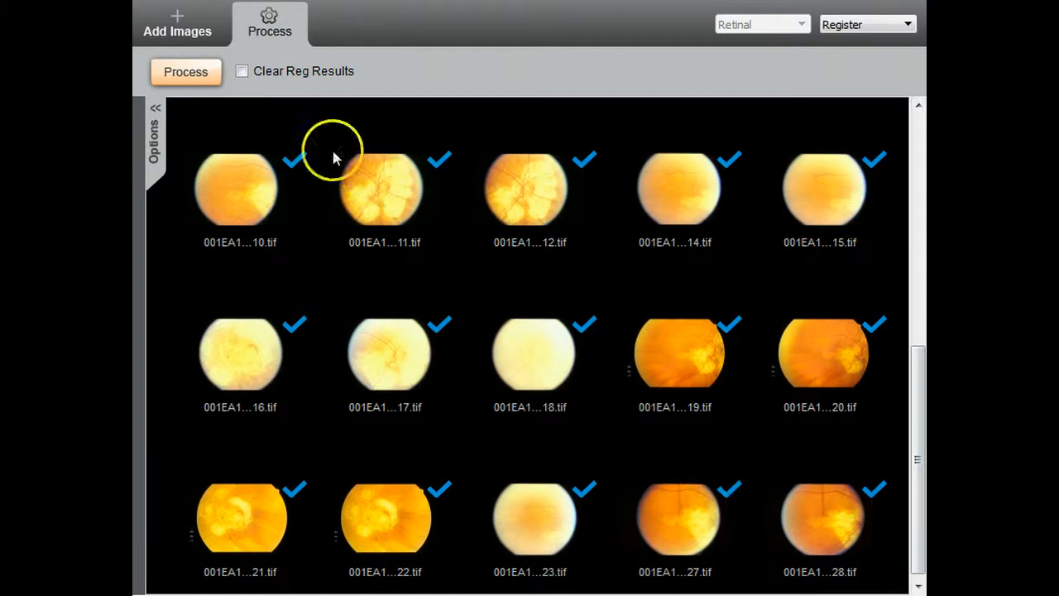
# Add all five images from the 001EA199703 folder, 001EA199703029.tif through 001EA199703033.tif, to the loaded set
pyautogui.click(169, 37)
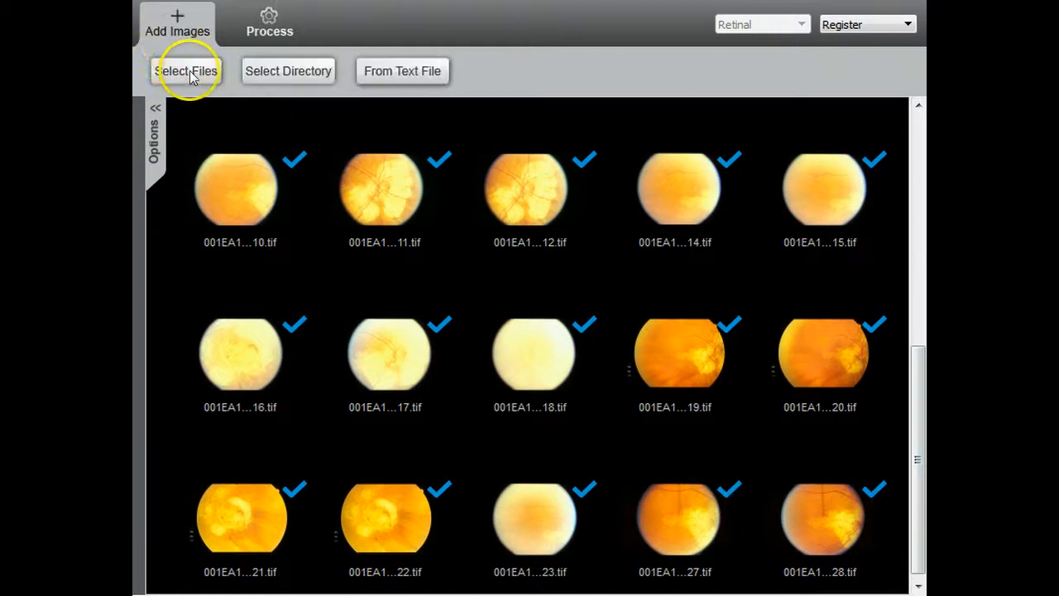
pyautogui.click(190, 72)
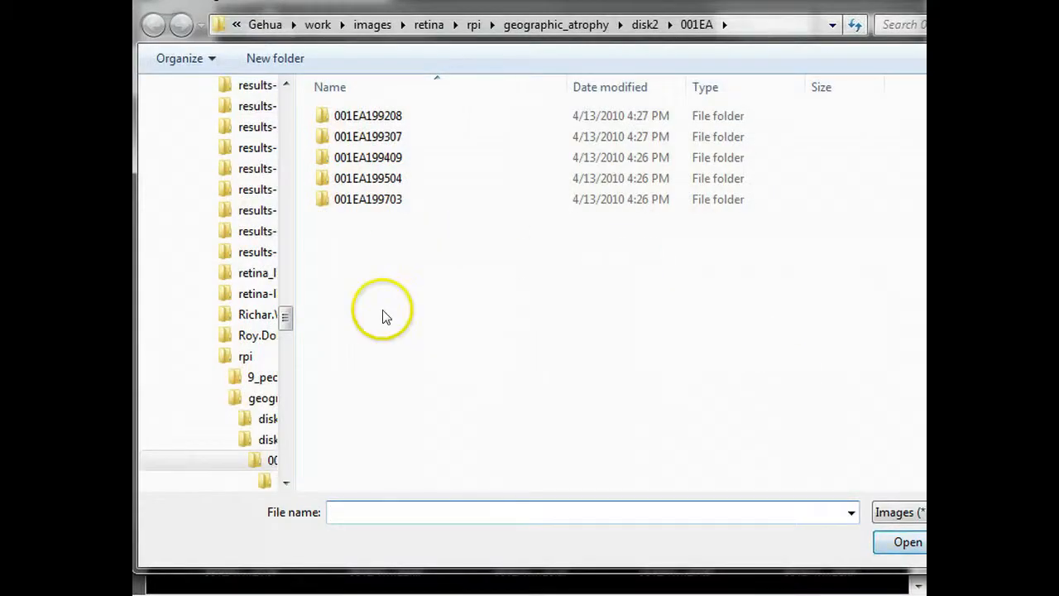
pyautogui.click(413, 211)
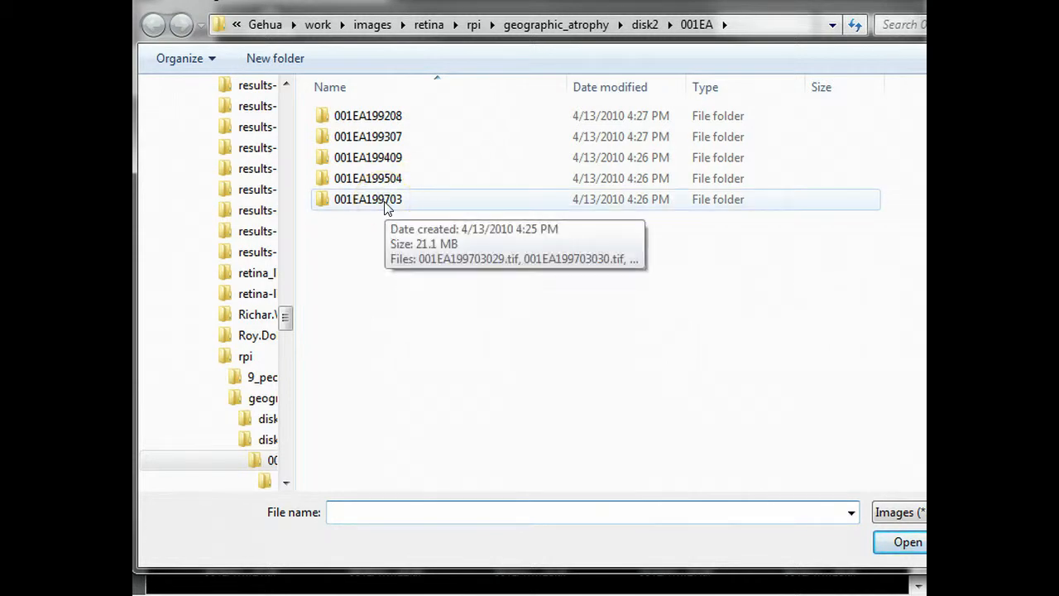
pyautogui.doubleClick(384, 207)
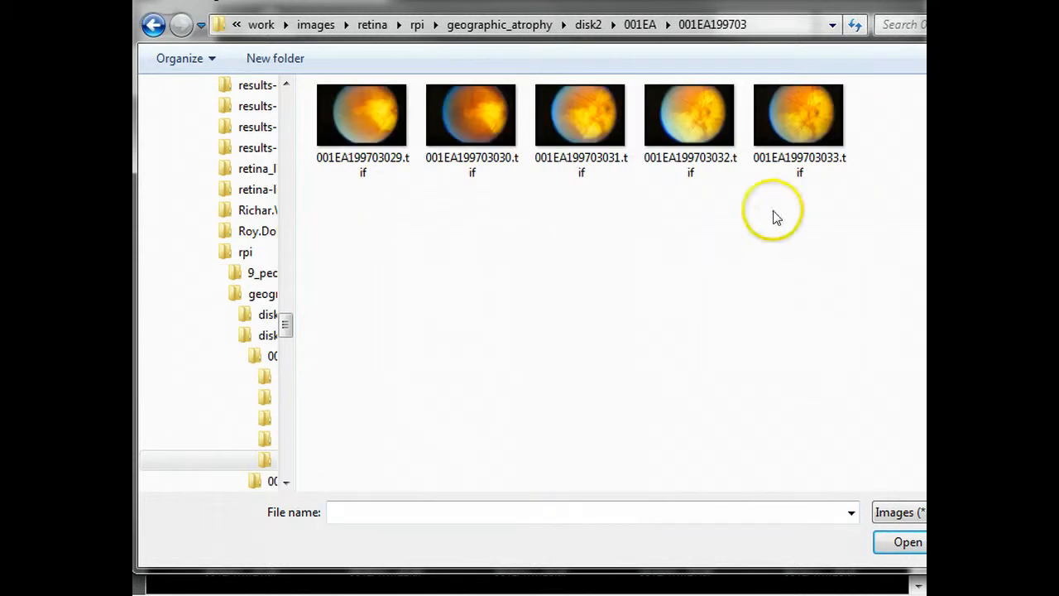
pyautogui.hotkey('ctrl', 'a')
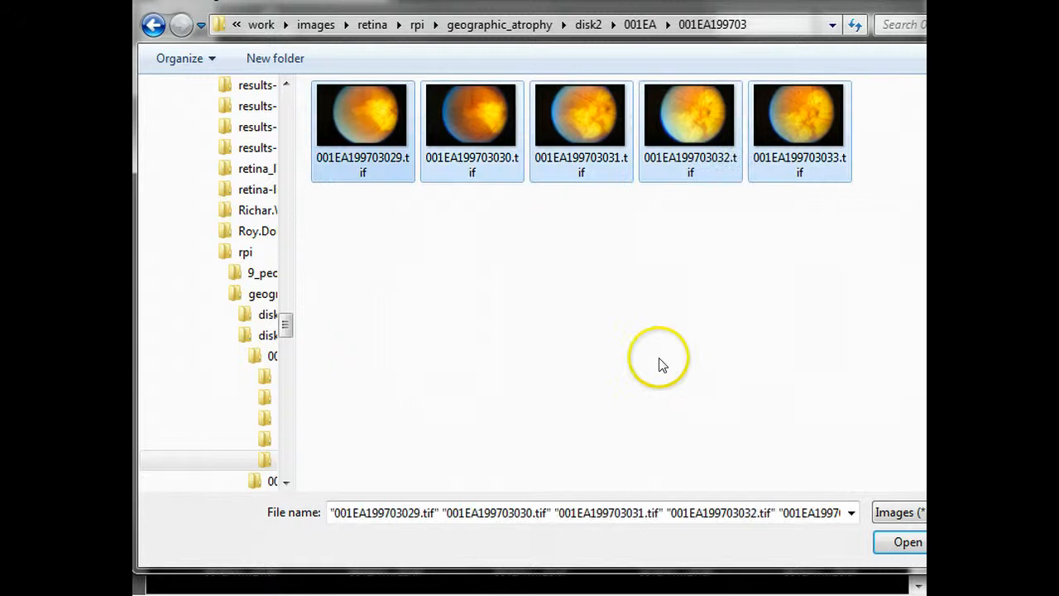
pyautogui.click(889, 546)
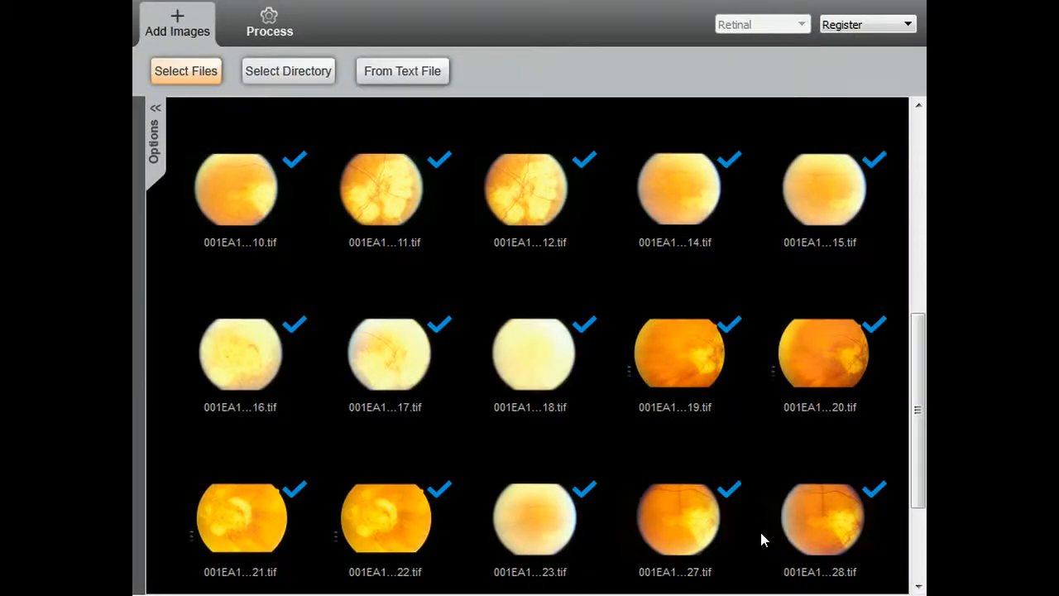
# Create a current capture group named 97-03 from the five new images, 001EA199703029.tif through 001EA199703033.tif
pyautogui.scroll(-2, 761, 534)
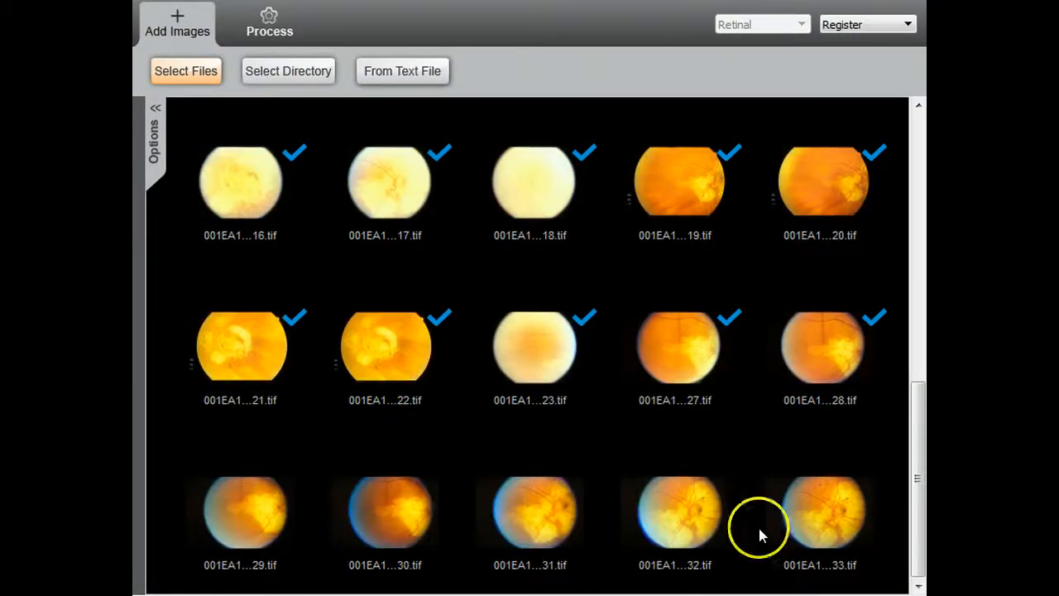
pyautogui.click(270, 512)
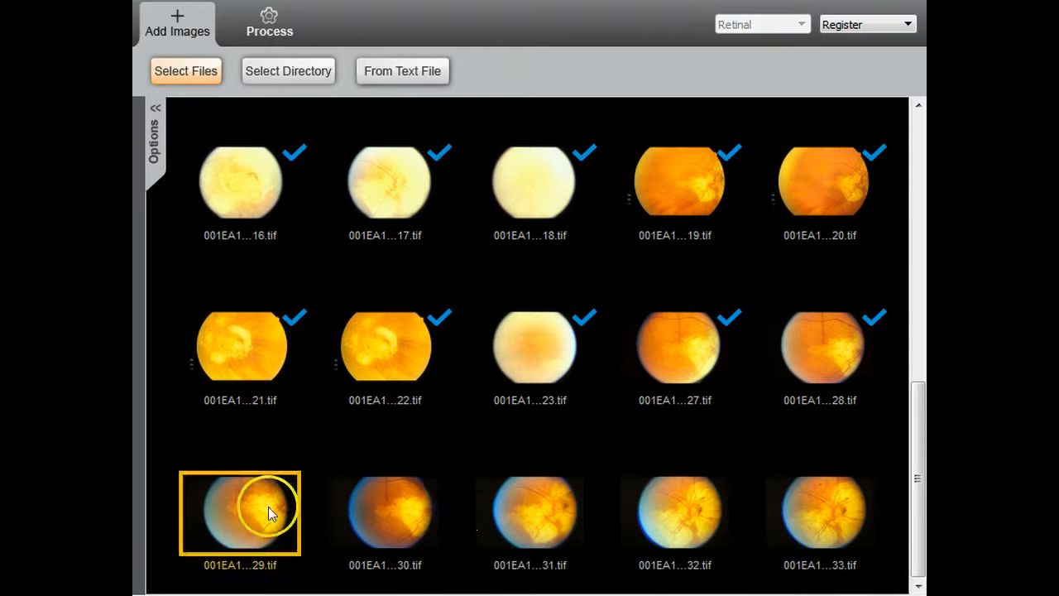
pyautogui.keyDown('ctrl'); pyautogui.click(422, 513); pyautogui.keyUp('ctrl')
pyautogui.keyDown('ctrl'); pyautogui.click(555, 518); pyautogui.keyUp('ctrl')
pyautogui.keyDown('ctrl'); pyautogui.click(703, 511); pyautogui.keyUp('ctrl')
pyautogui.keyDown('ctrl'); pyautogui.click(829, 515); pyautogui.keyUp('ctrl')
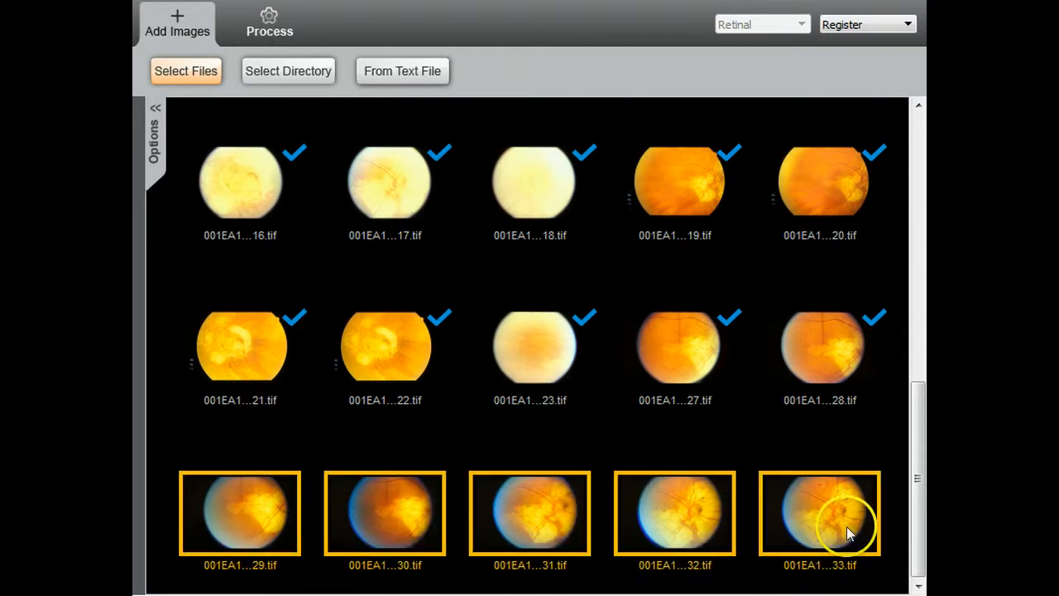
pyautogui.click(285, 0)
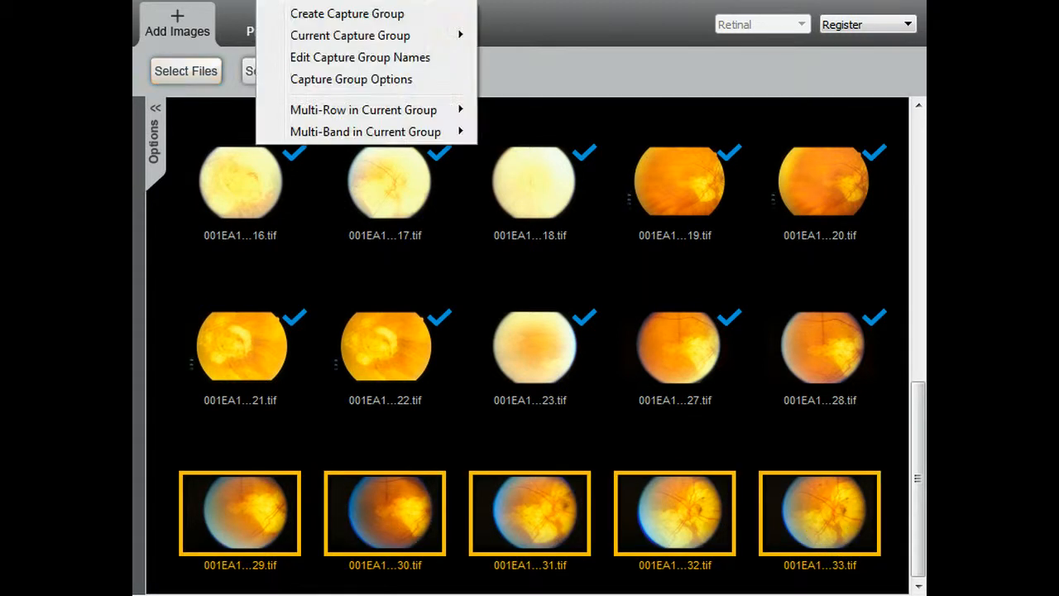
pyautogui.click(312, 11)
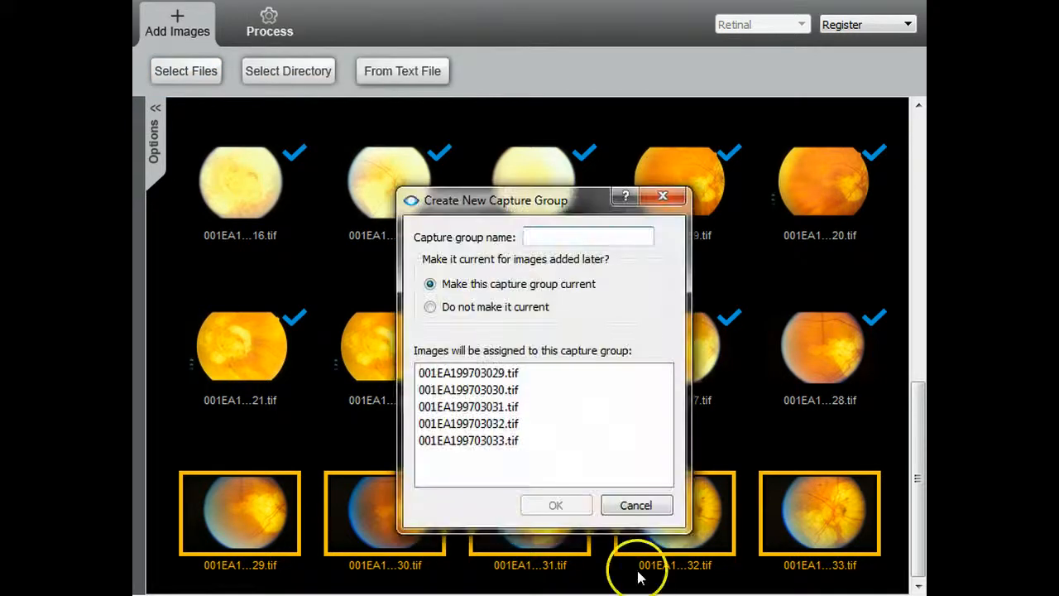
pyautogui.write('97-')
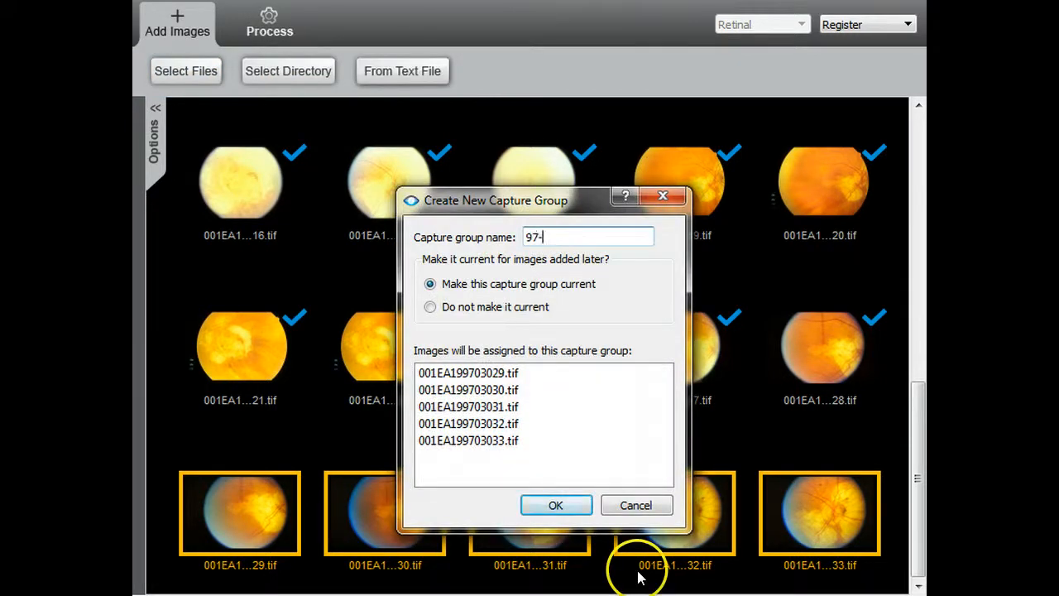
pyautogui.press('Return')
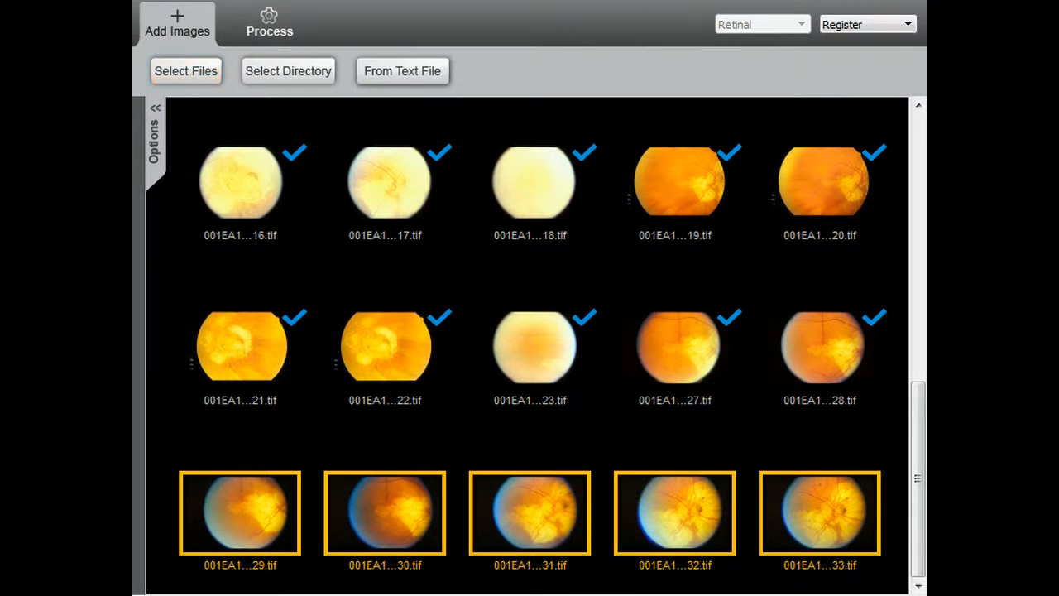
# Select every loaded image and run the registration on the whole set, keeping the existing registration results
pyautogui.hotkey('ctrl', 'a')
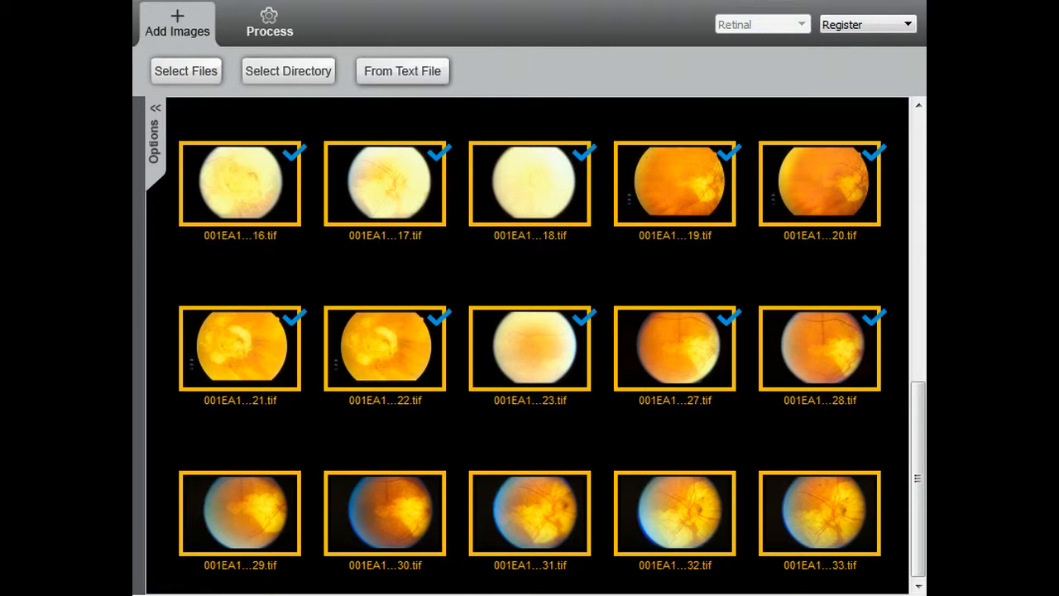
pyautogui.click(273, 25)
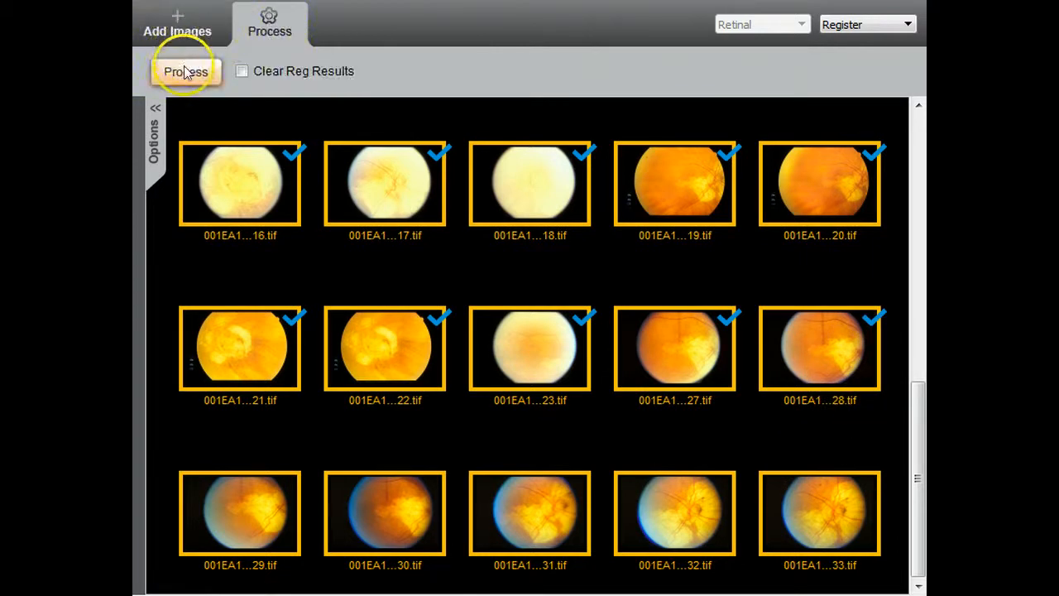
pyautogui.click(183, 71)
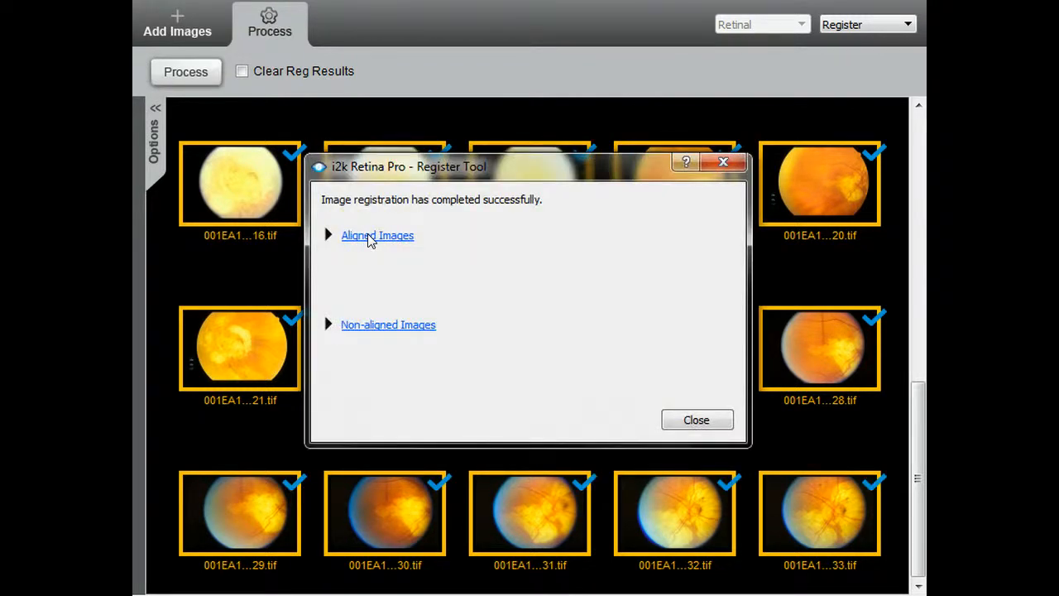
# Examine which images are listed as non-aligned and aligned in the registration report, then close it
pyautogui.click(408, 329)
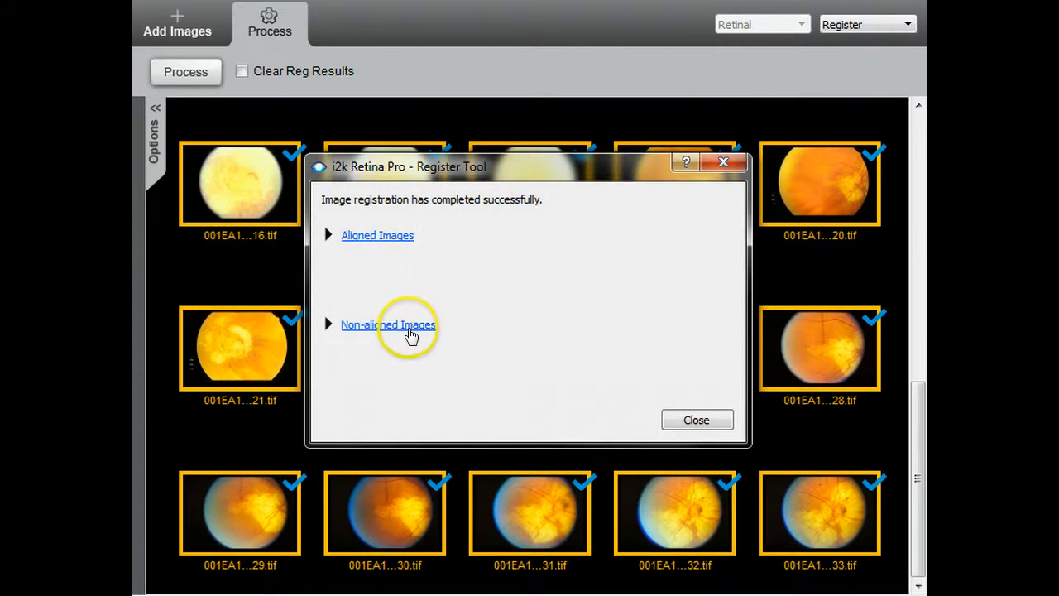
pyautogui.click(411, 331)
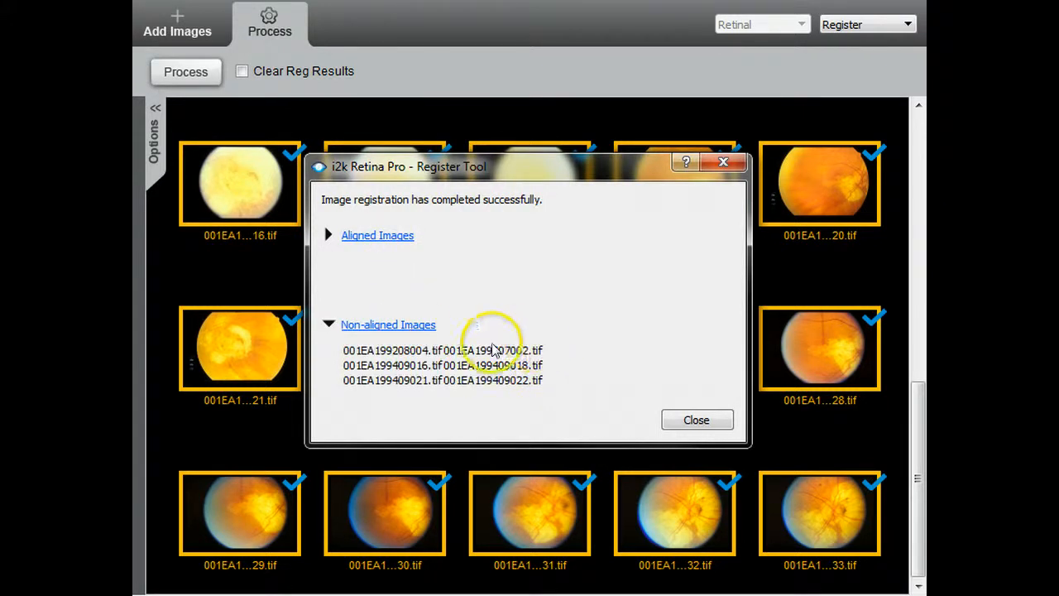
pyautogui.click(397, 238)
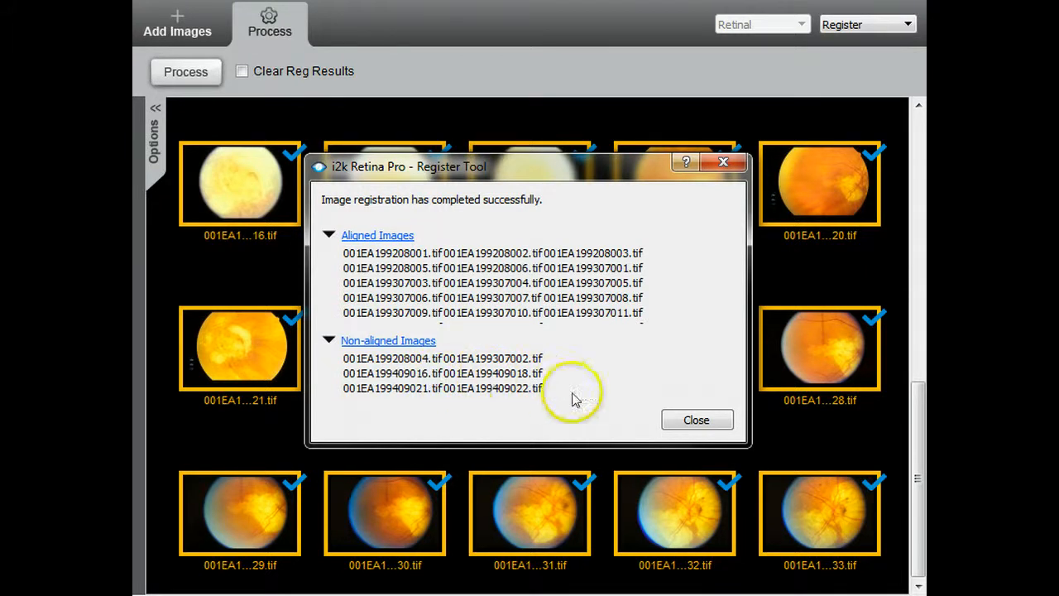
pyautogui.click(675, 422)
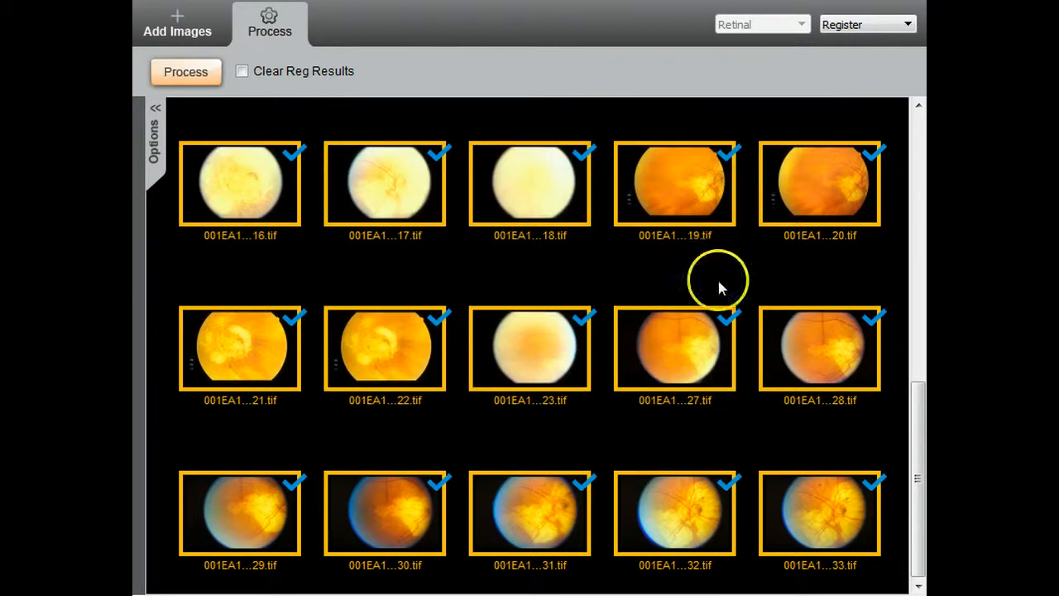
# Review the Montage Seq options and process the selected images as a montage sequence, saving the output as test in the 001EA folder
pyautogui.click(840, 26)
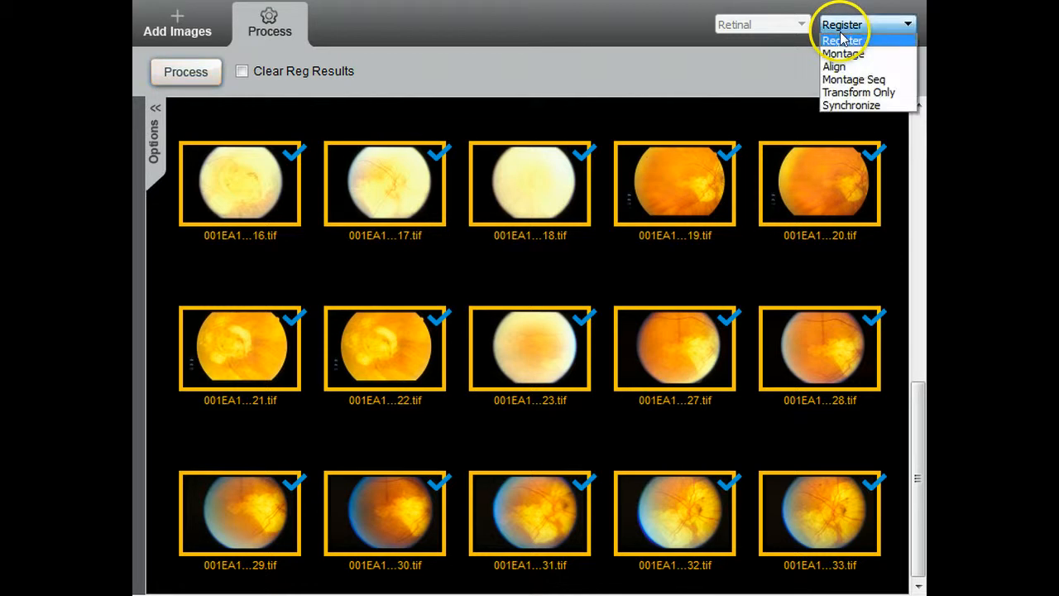
pyautogui.click(868, 79)
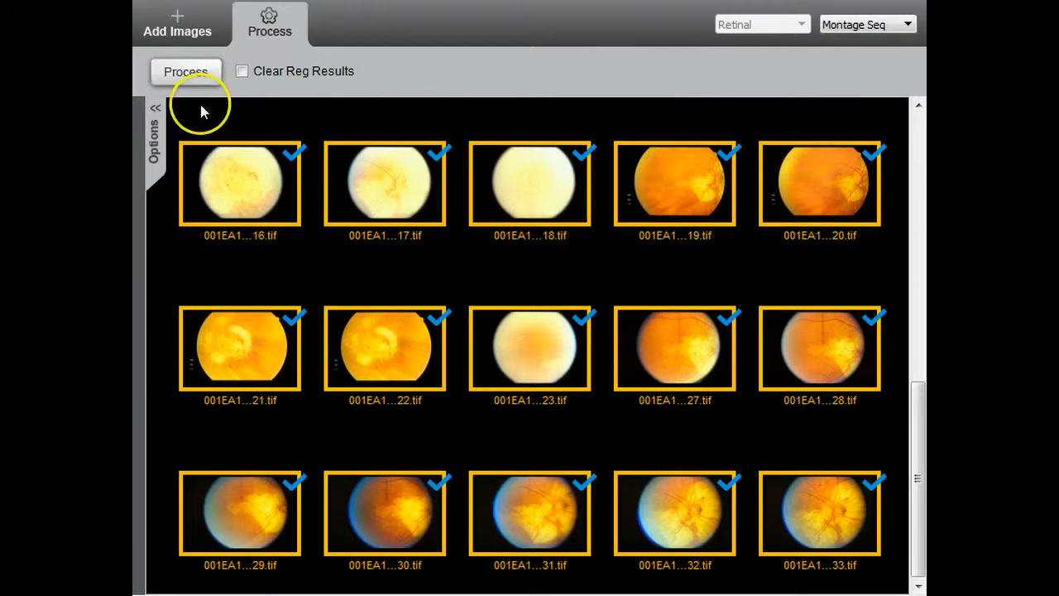
pyautogui.click(153, 136)
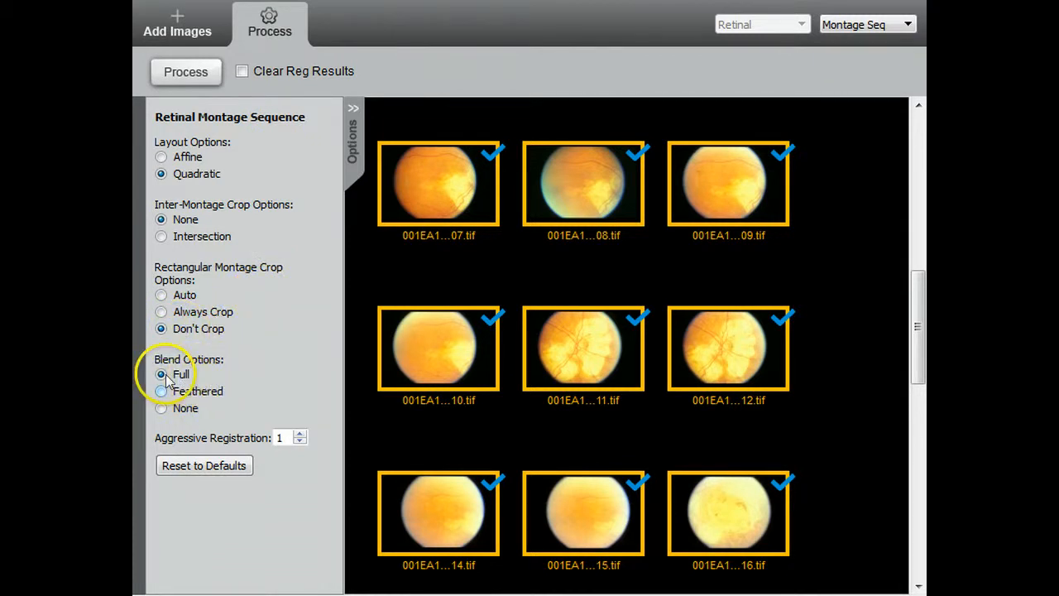
pyautogui.click(199, 74)
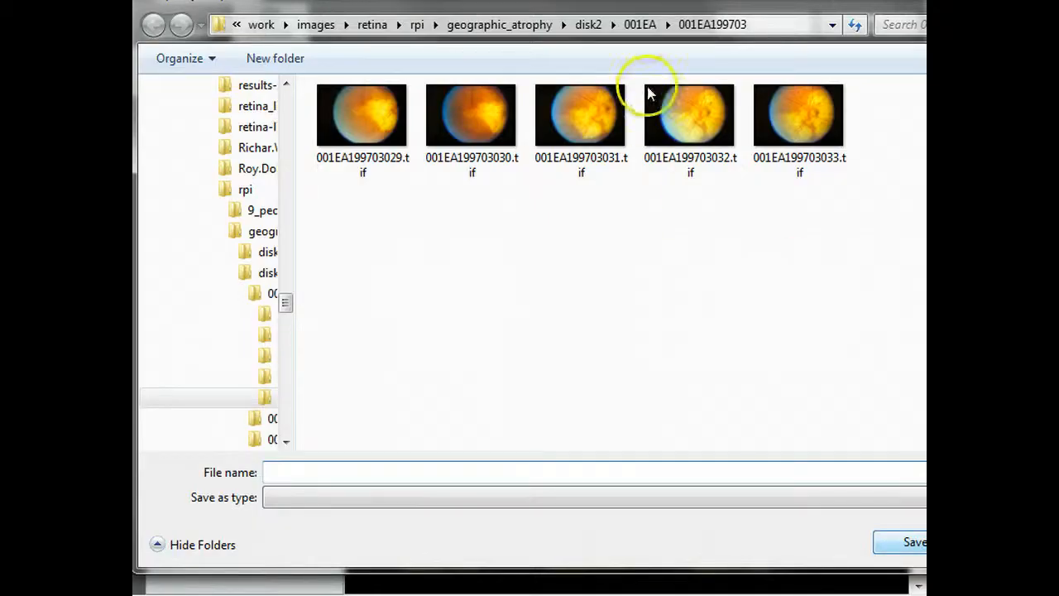
pyautogui.click(640, 24)
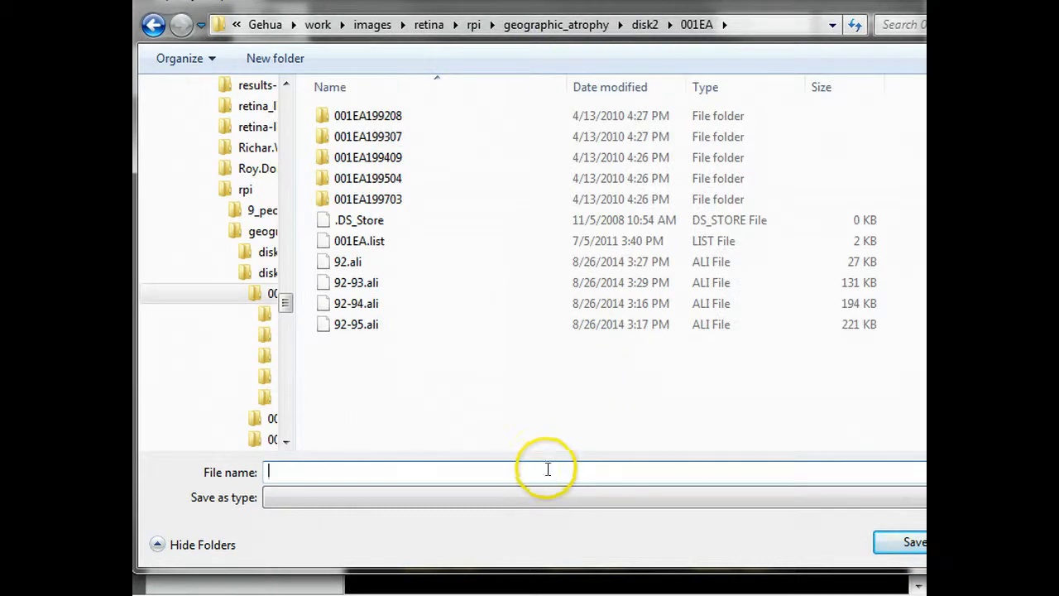
pyautogui.write('test')
pyautogui.press('Return')
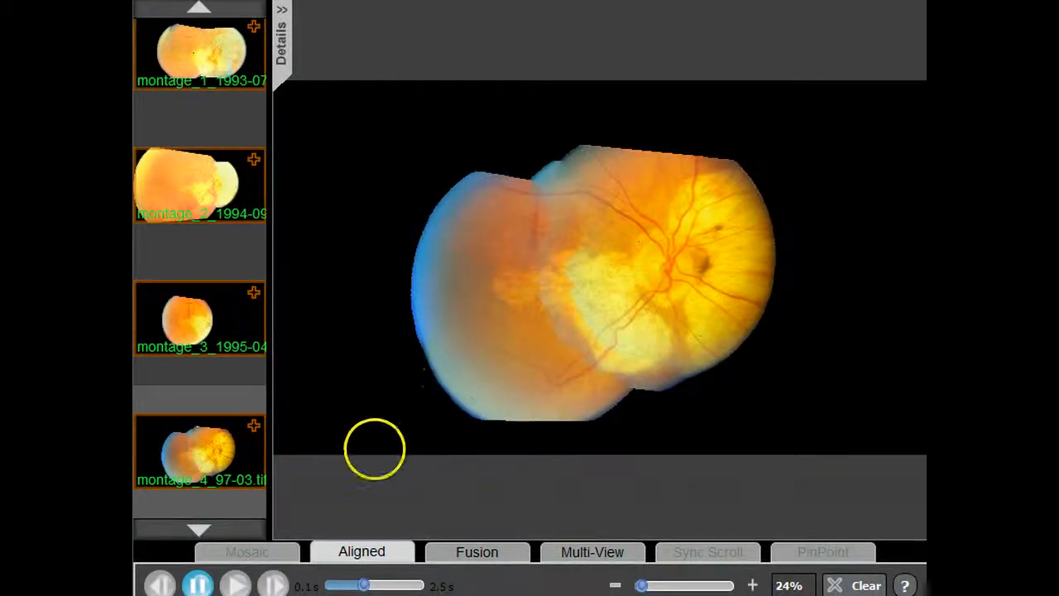
# Lengthen the montage playback interval slightly, pause the playback, and compare the visit montages one by one, starting with 1992
pyautogui.moveTo(364, 584); pyautogui.dragTo(375, 584)
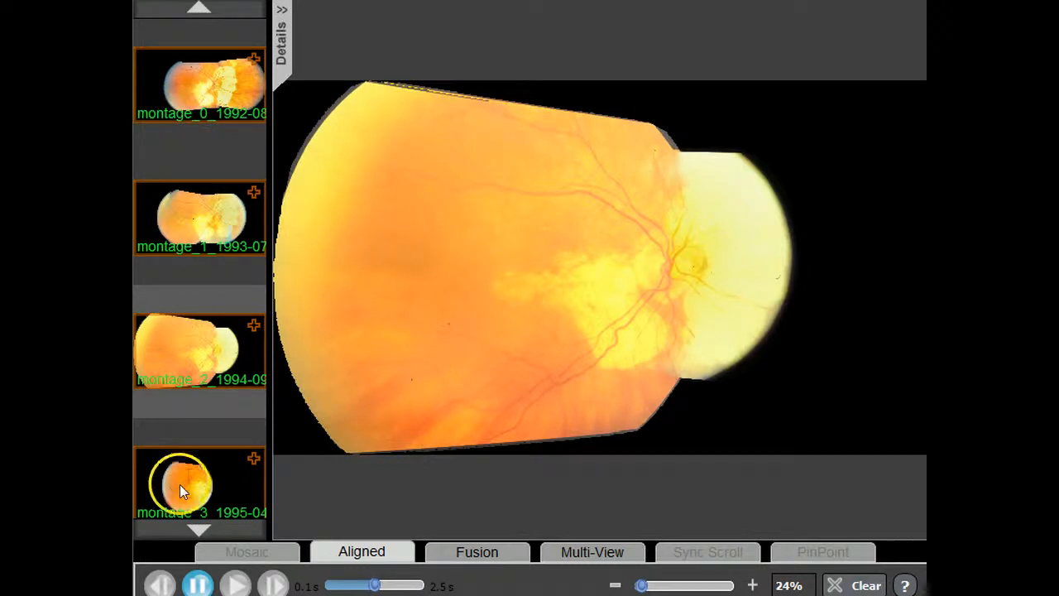
pyautogui.click(198, 584)
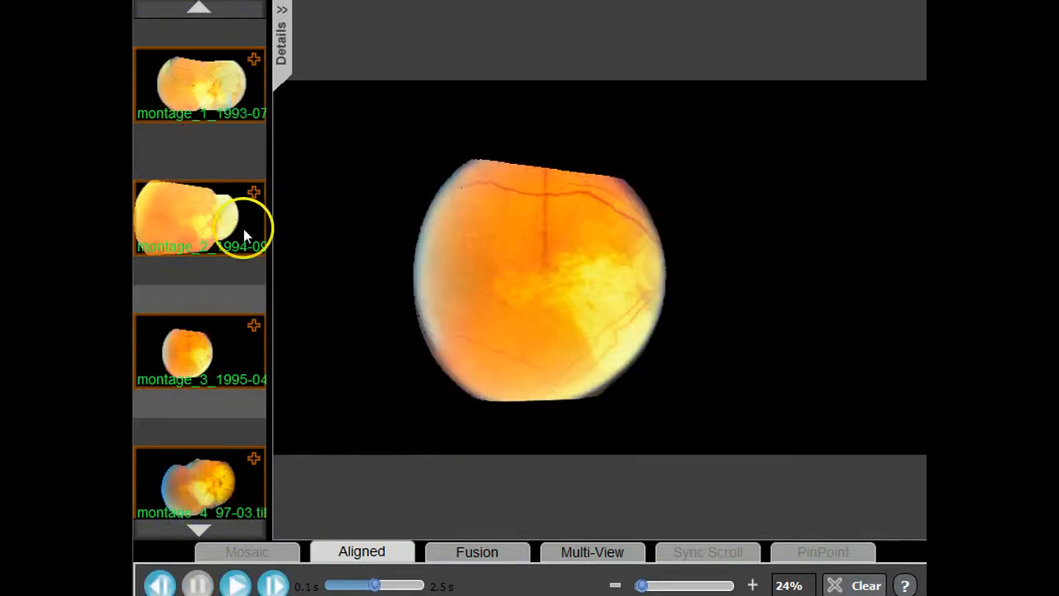
pyautogui.scroll(1, 248, 258)
pyautogui.click(170, 88)
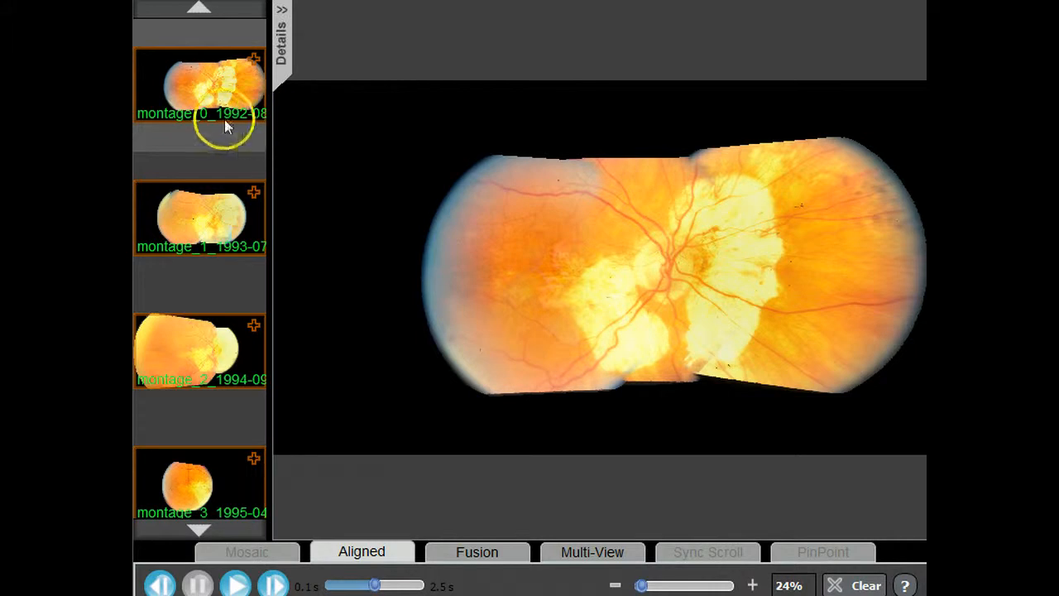
pyautogui.click(224, 258)
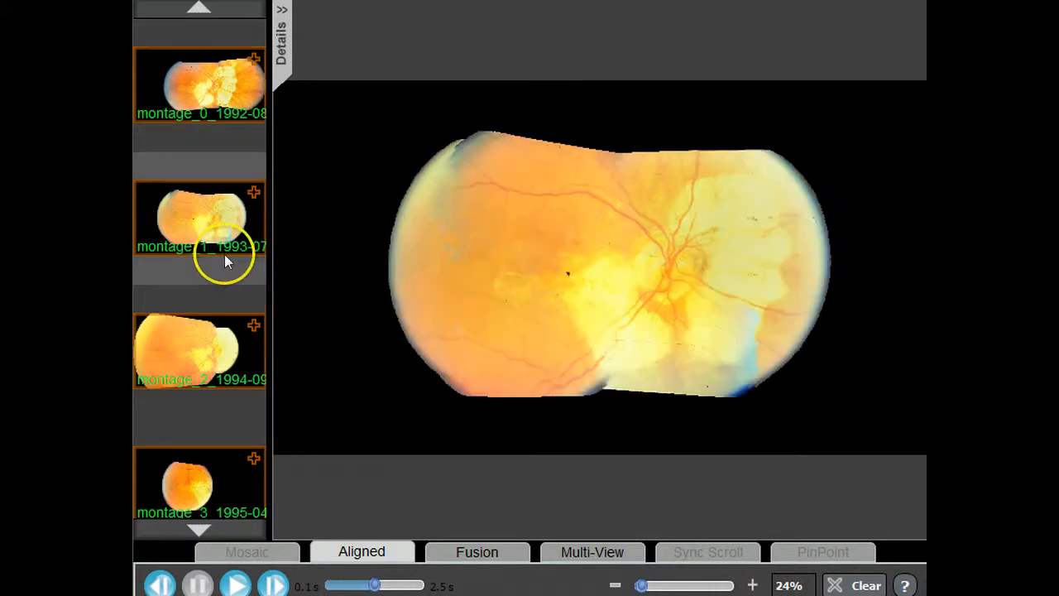
pyautogui.click(236, 348)
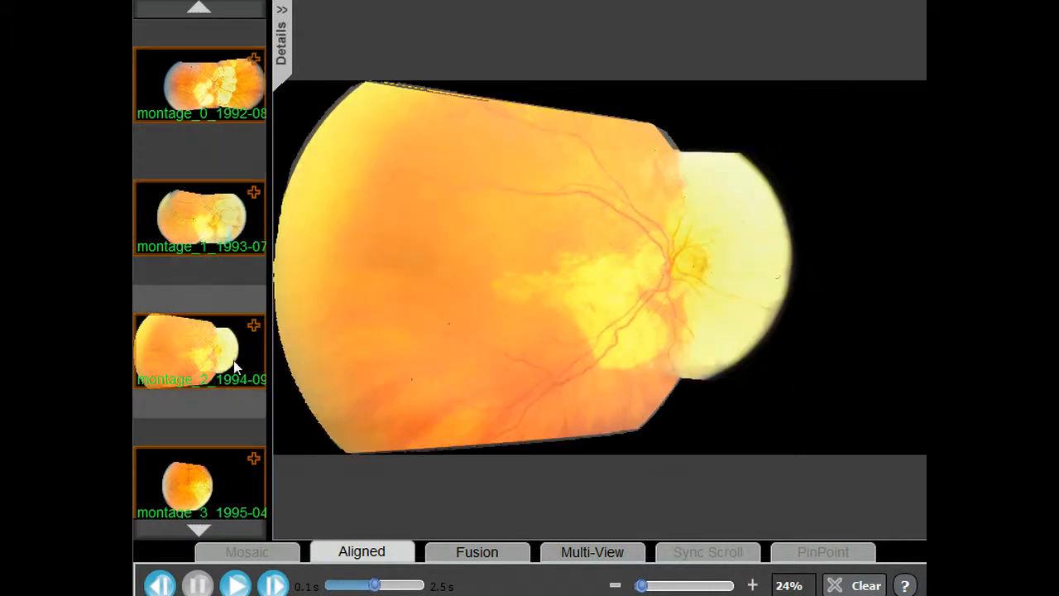
pyautogui.click(199, 494)
pyautogui.click(201, 442)
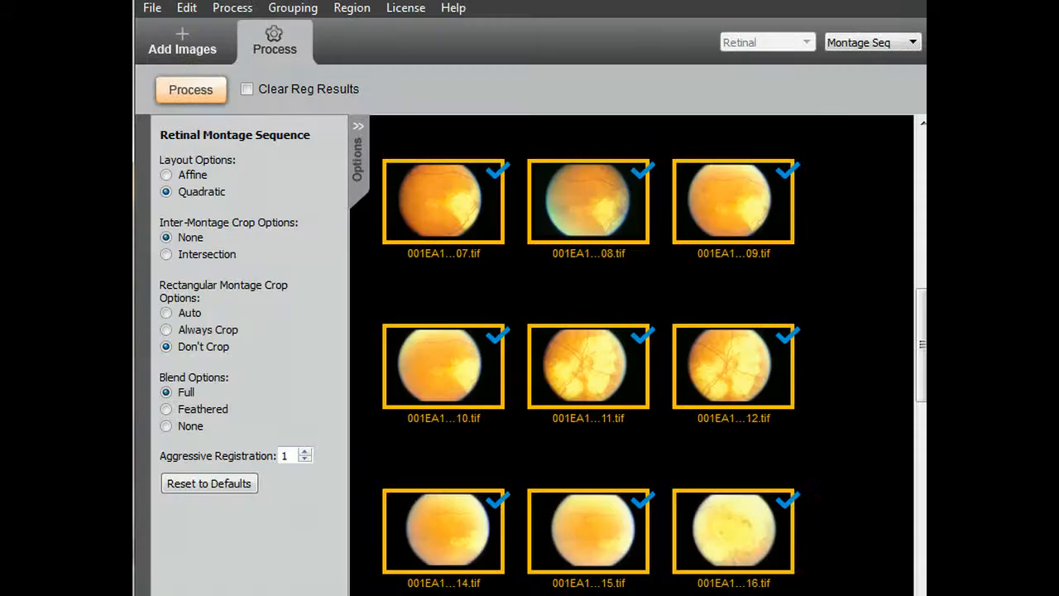
# Save the registration results as alignment file 92-97 in the 001EA folder
pyautogui.click(151, 8)
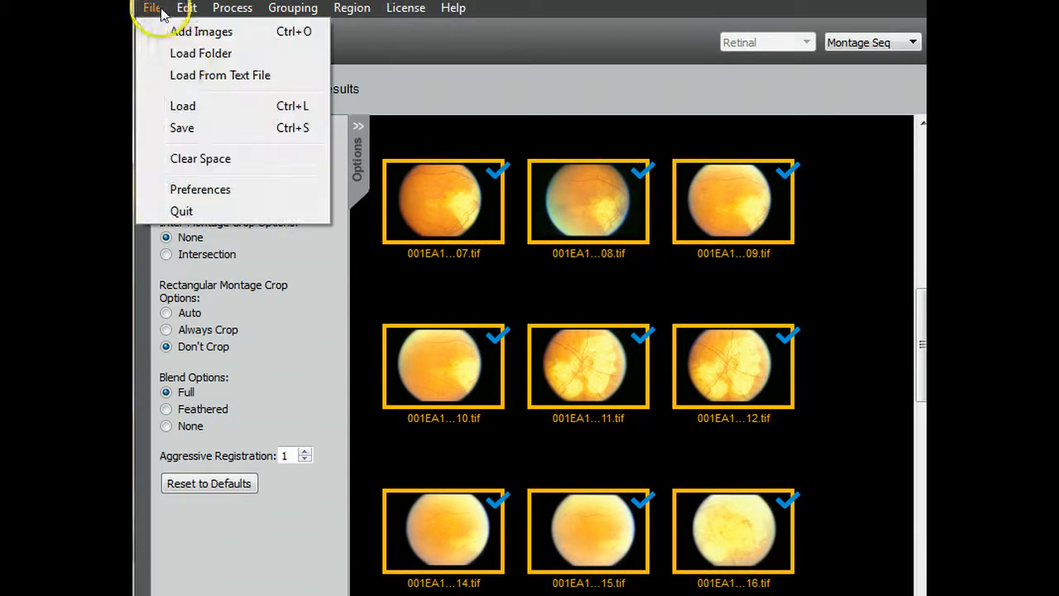
pyautogui.click(182, 129)
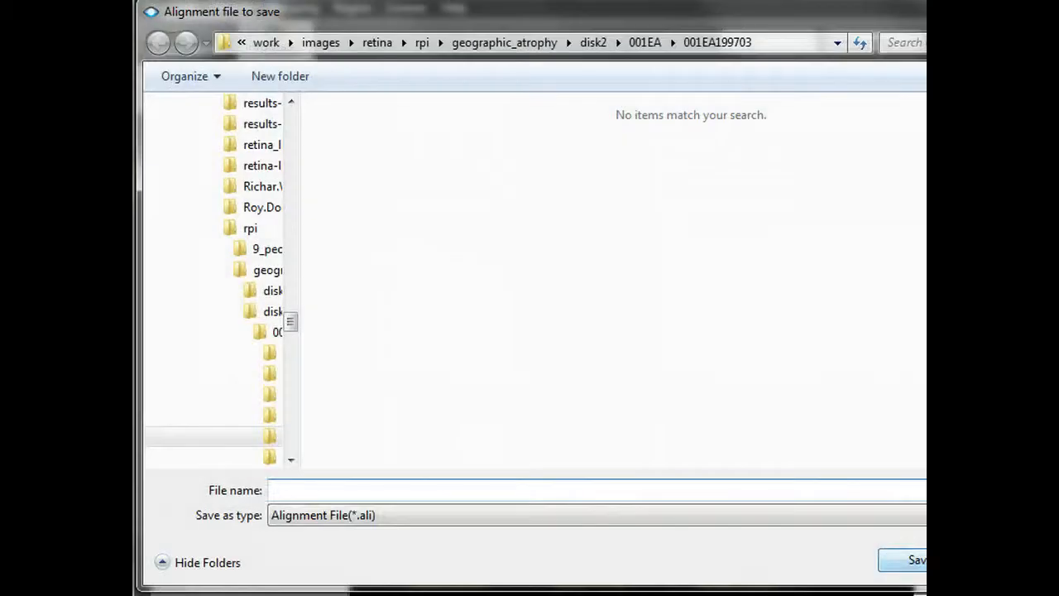
pyautogui.click(644, 43)
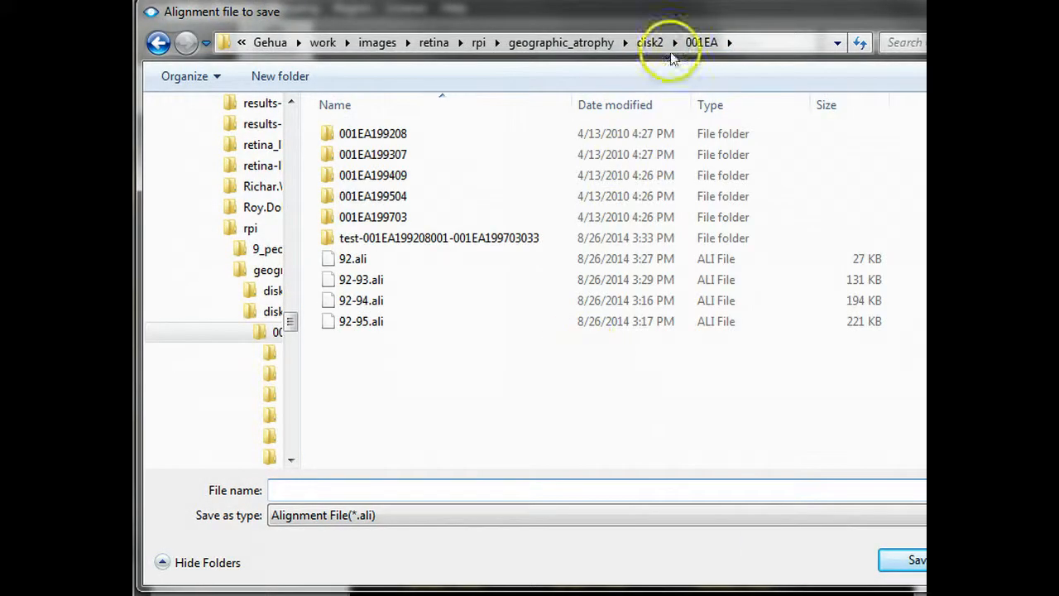
pyautogui.click(499, 489)
pyautogui.write('92')
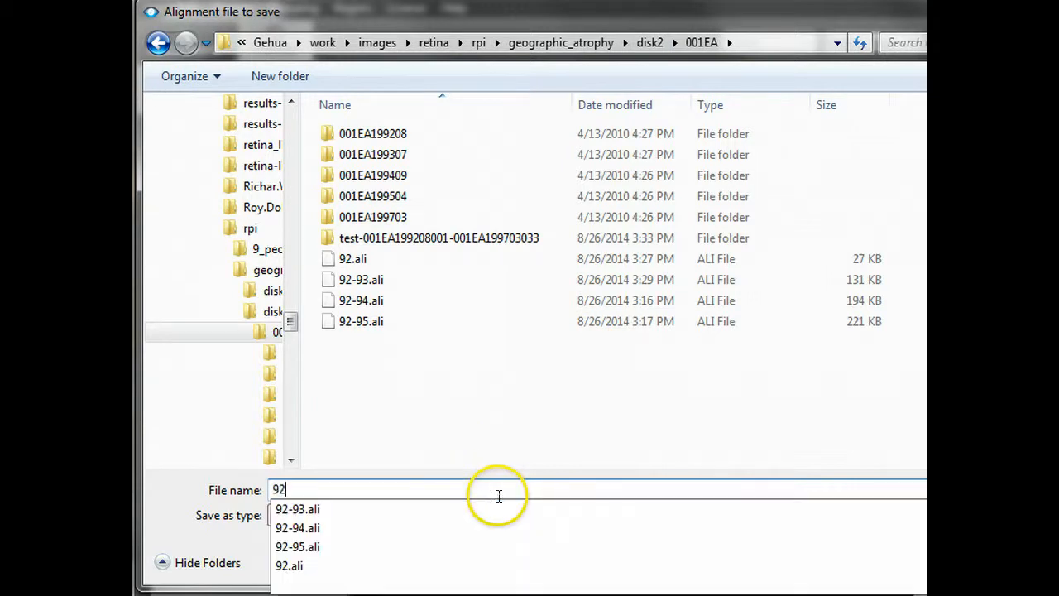
pyautogui.write('-97')
pyautogui.press('Return')
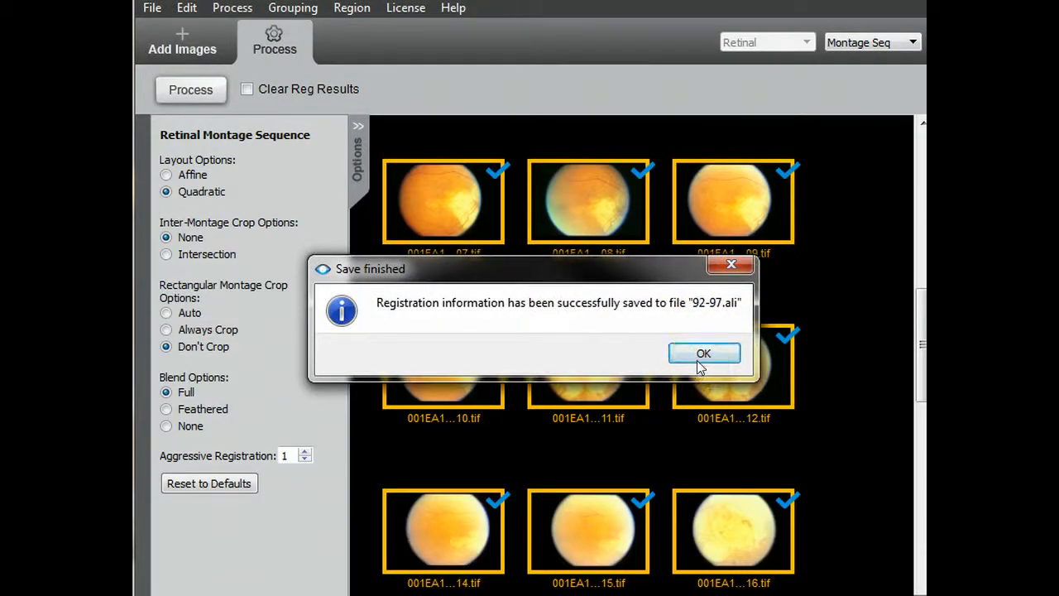
pyautogui.click(697, 361)
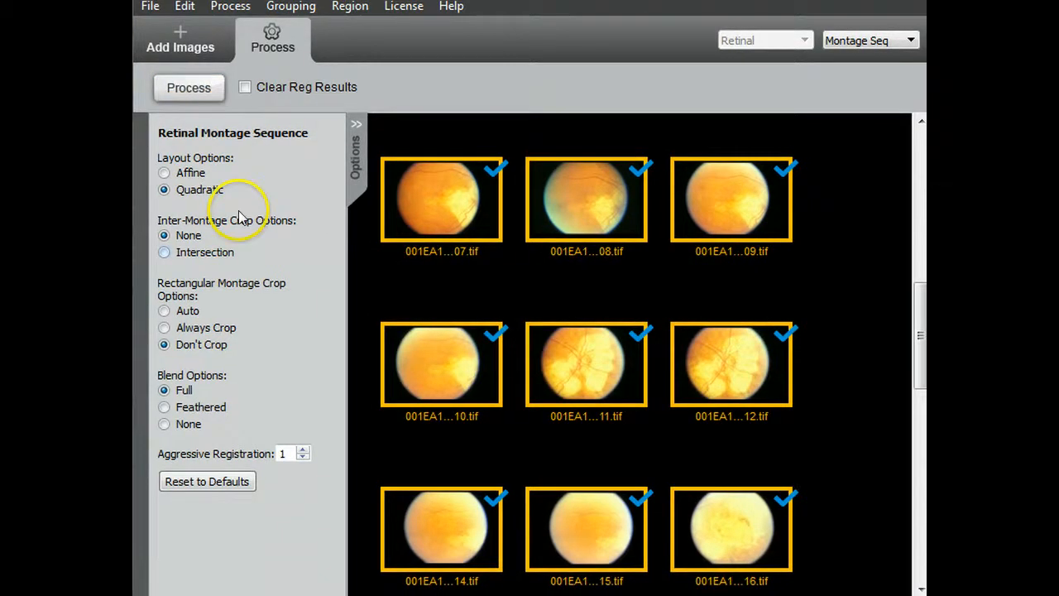
# Set the capture group options to match against 1 previous capture group, leaving the previous group not fixed
pyautogui.click(303, 10)
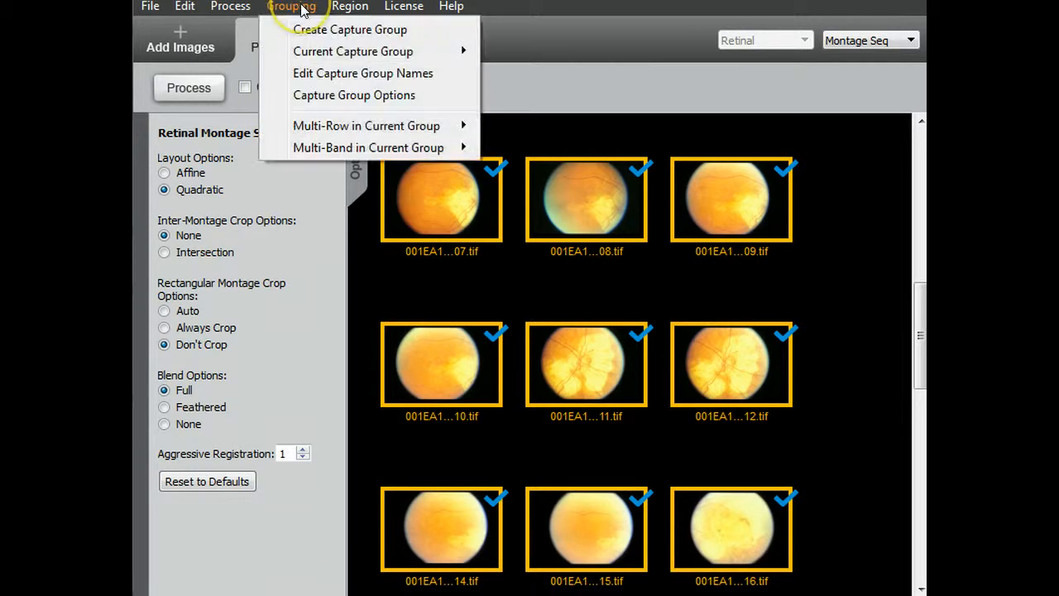
pyautogui.click(305, 98)
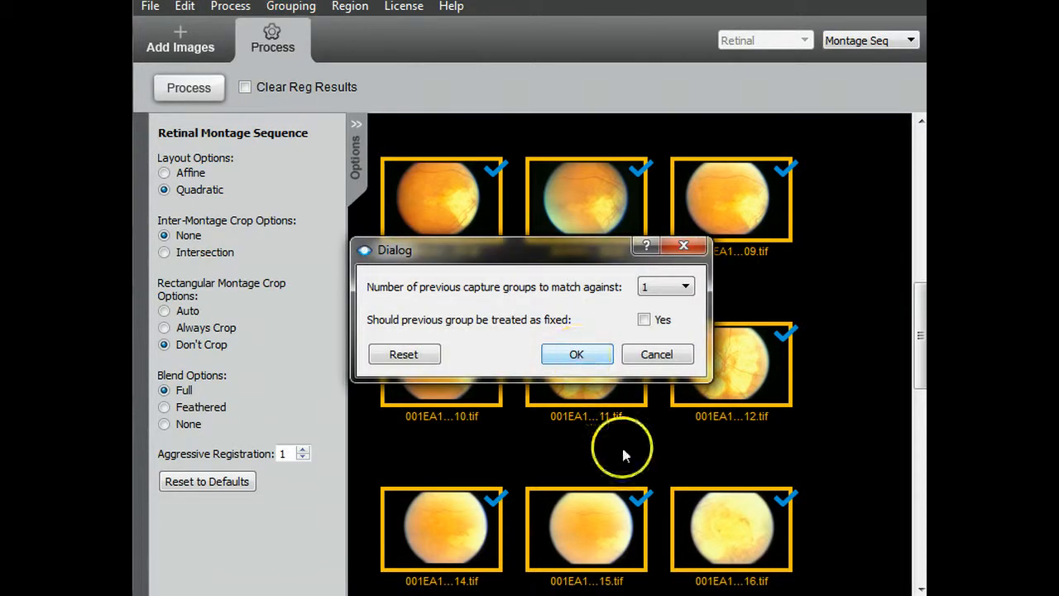
pyautogui.moveTo(518, 260); pyautogui.dragTo(472, 232)
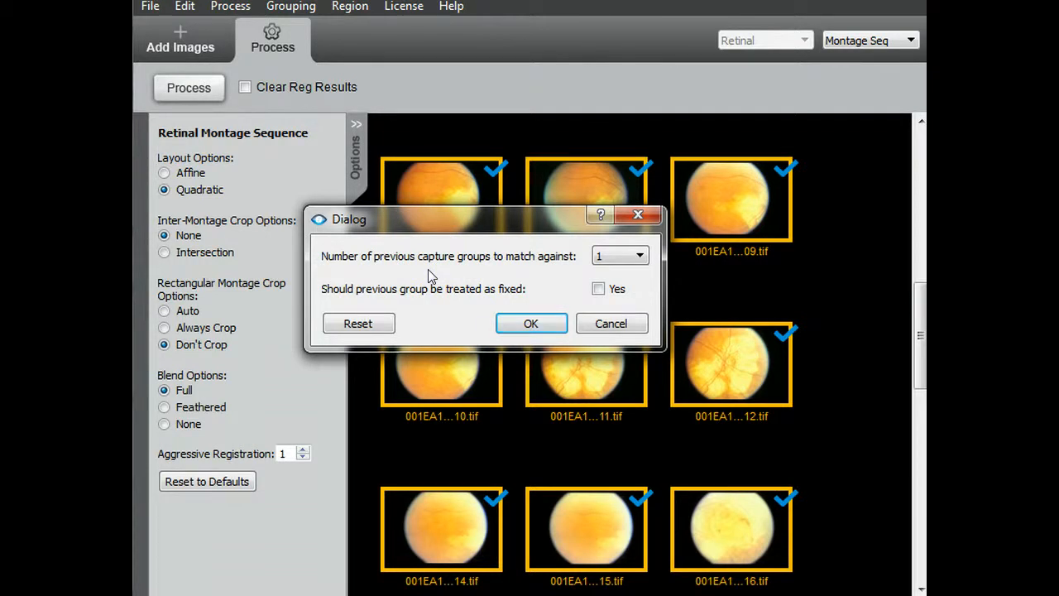
pyautogui.click(615, 262)
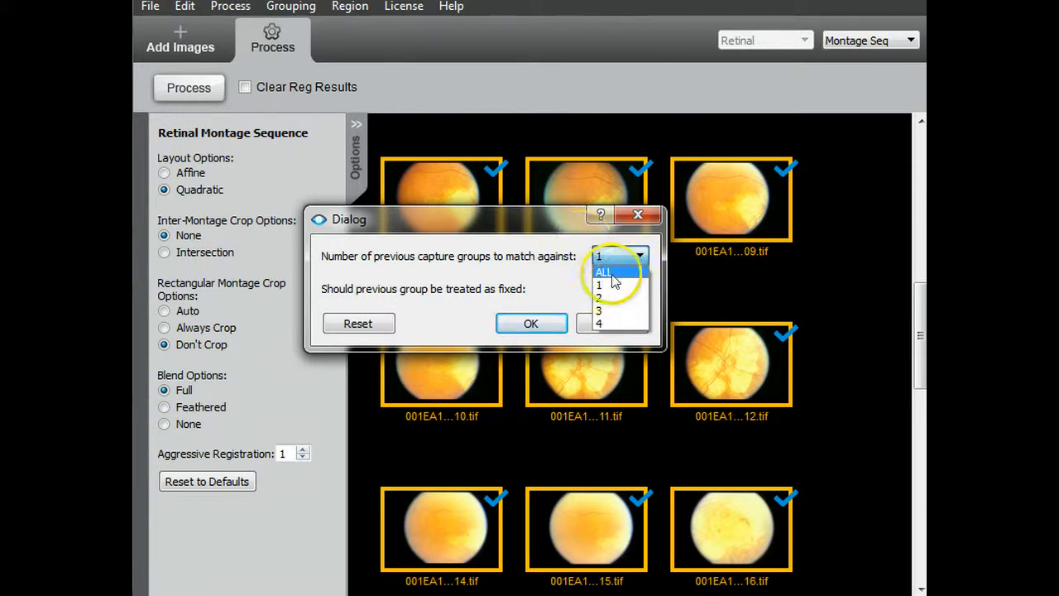
pyautogui.click(607, 285)
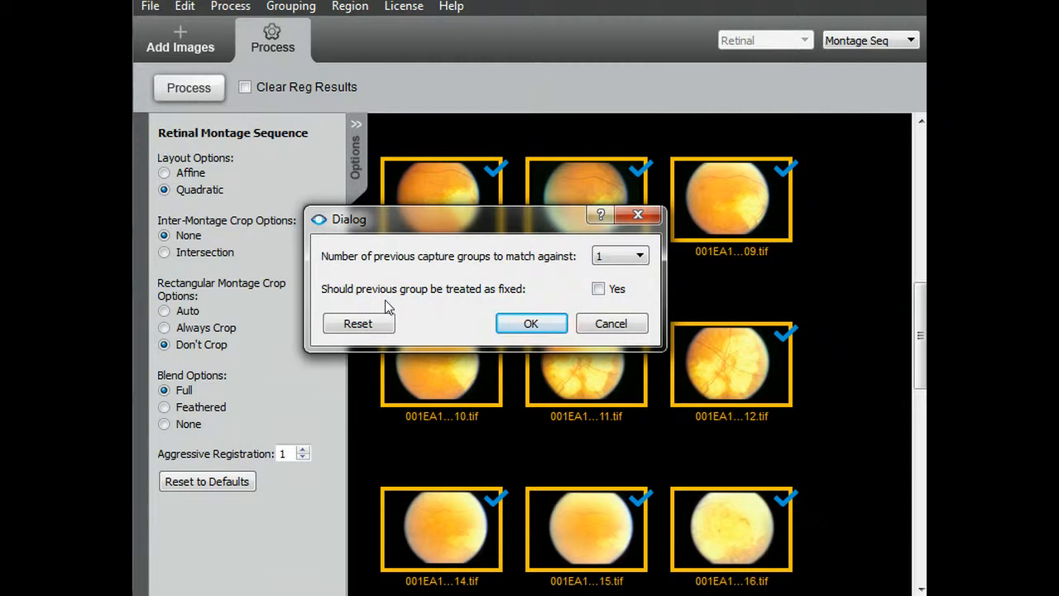
pyautogui.click(531, 324)
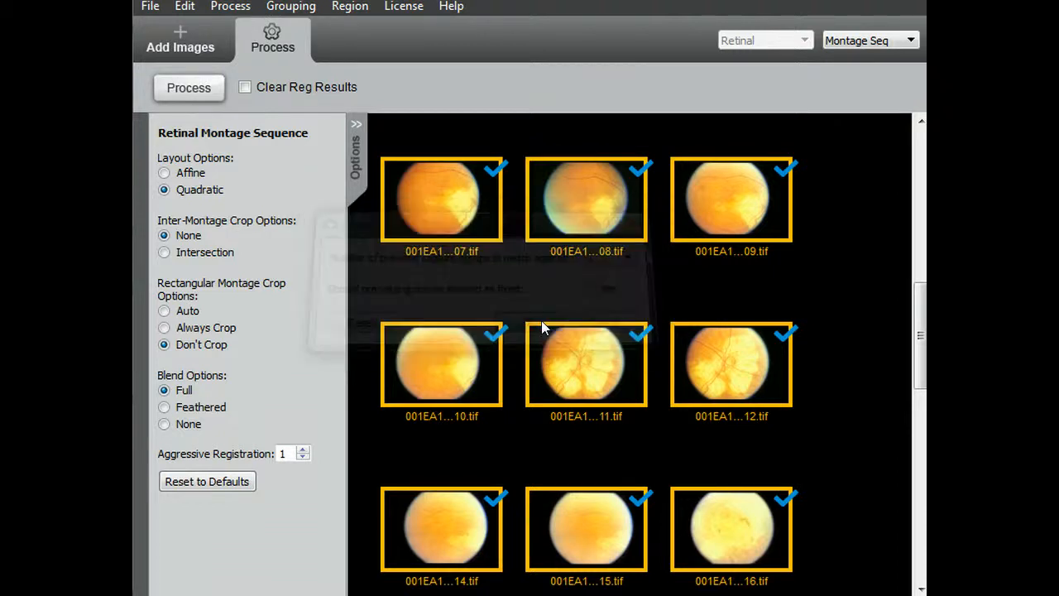